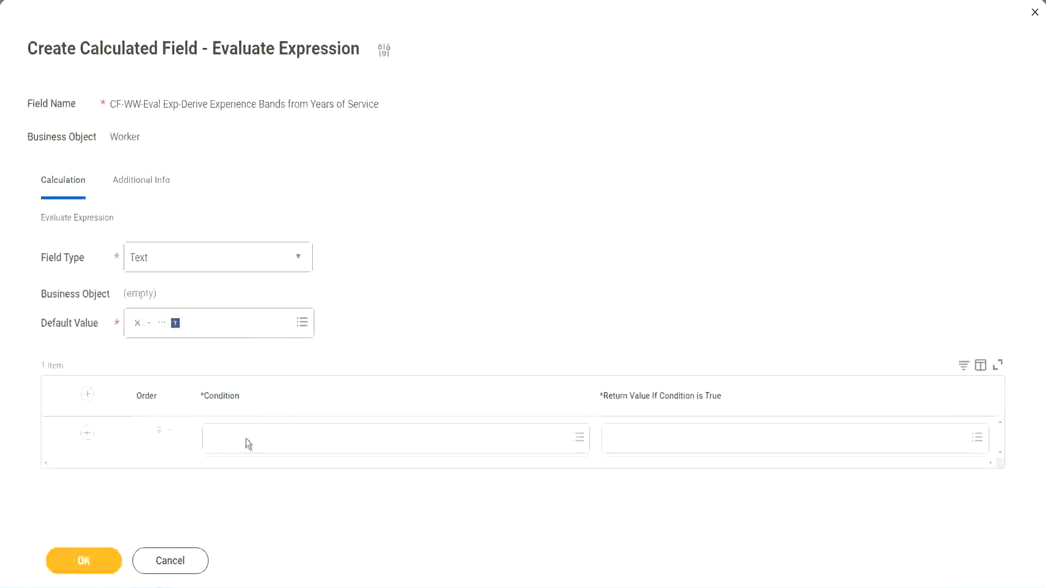
Step: Copy the Field 1 name from the Notepad++ notes and set the first row's condition to CF-WW-TF-Length of Service between 0 and 7 years
click(248, 444)
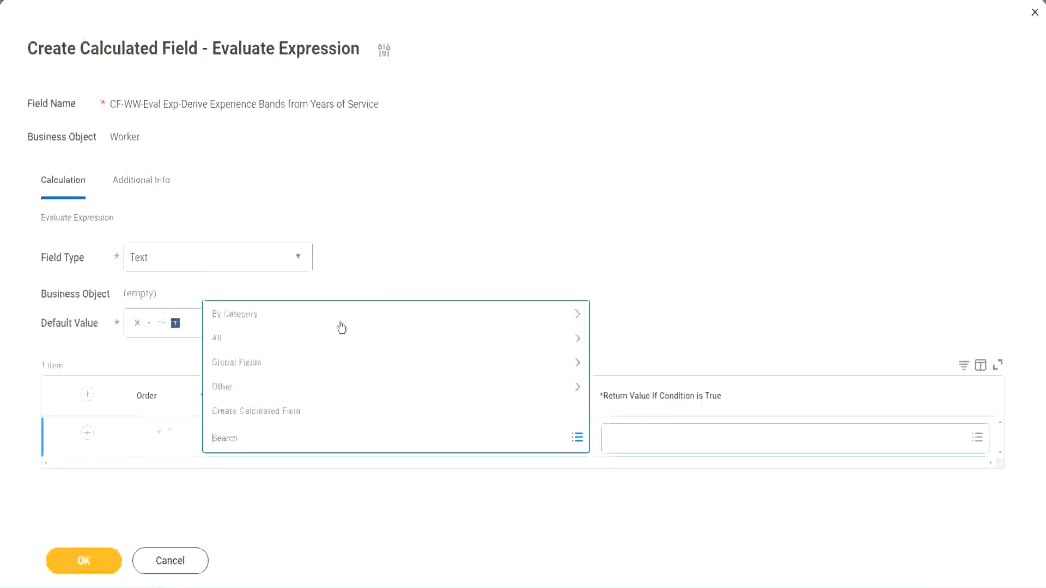
click(400, 241)
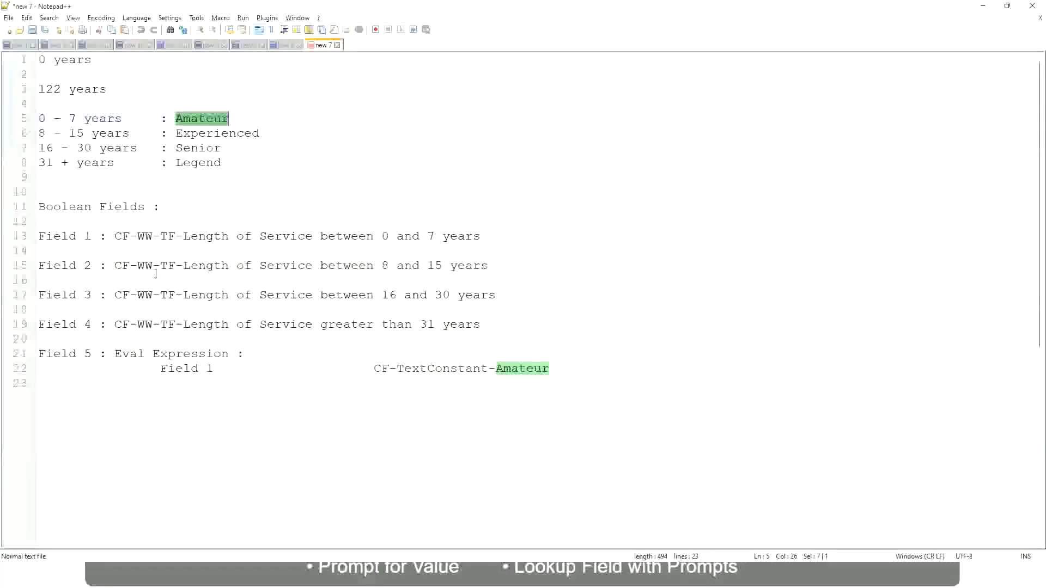
double_click(117, 236)
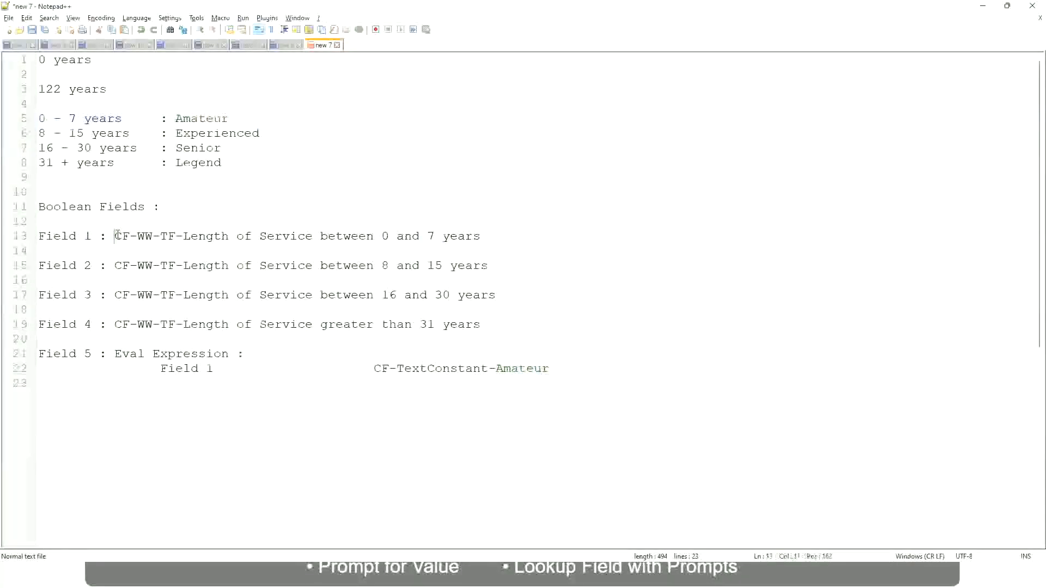
drag(180, 237, 482, 241)
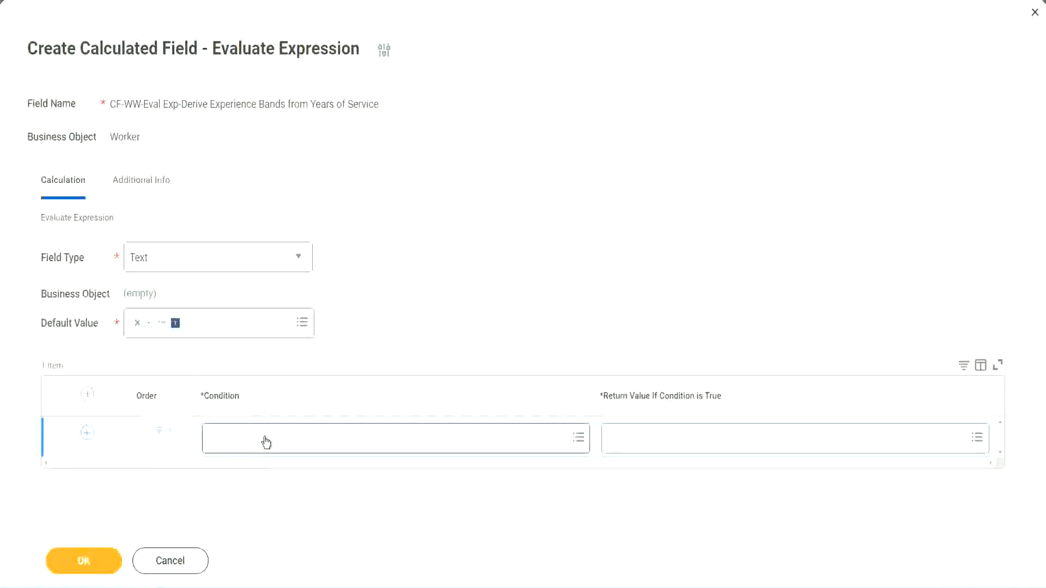
click(265, 442)
text(CF-WW TF-Length of Service between 0 and 7 years)
key(Return)
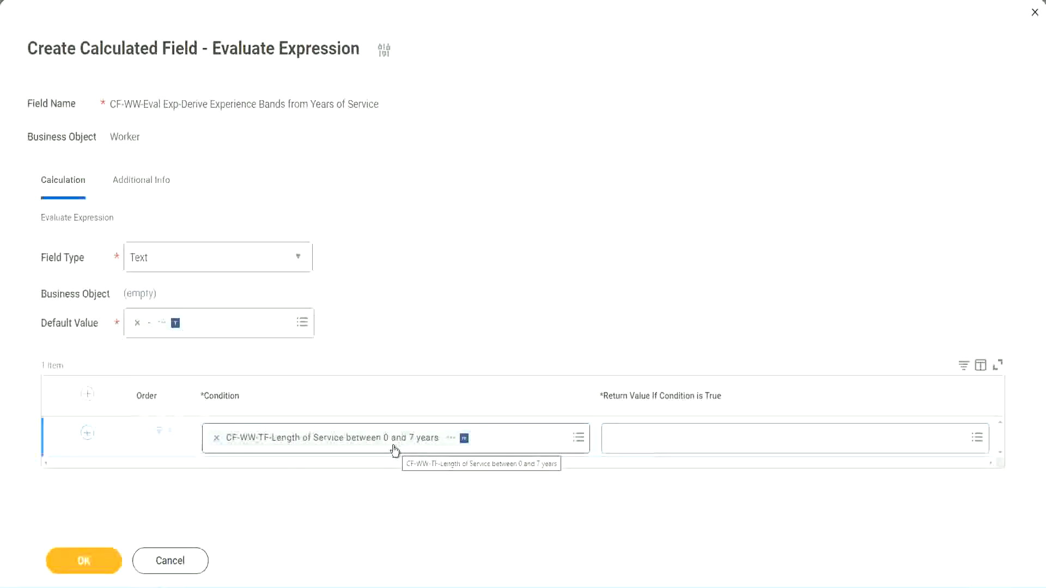
click(680, 447)
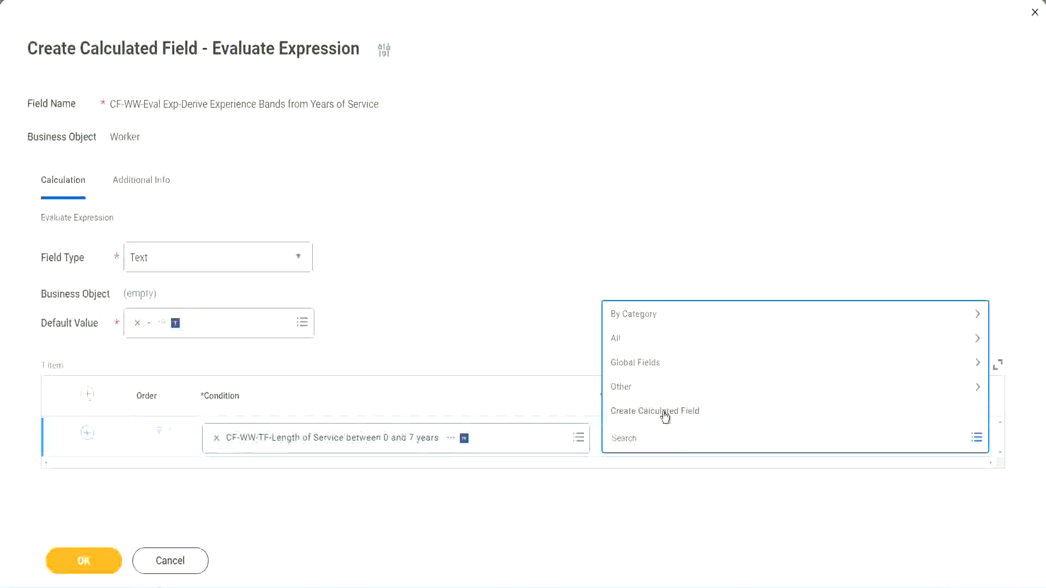
click(604, 266)
click(630, 444)
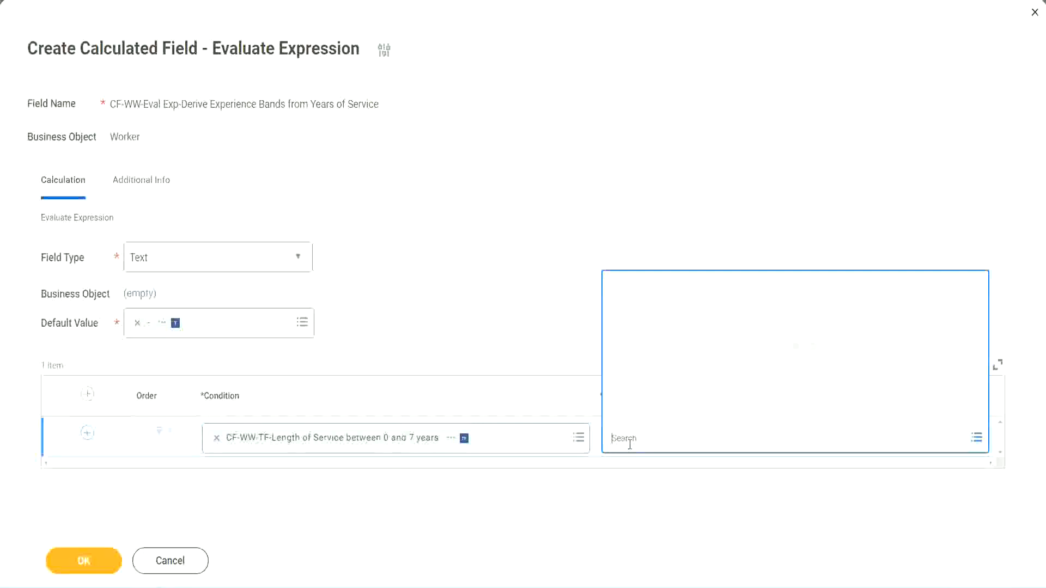
text(Amaterue)
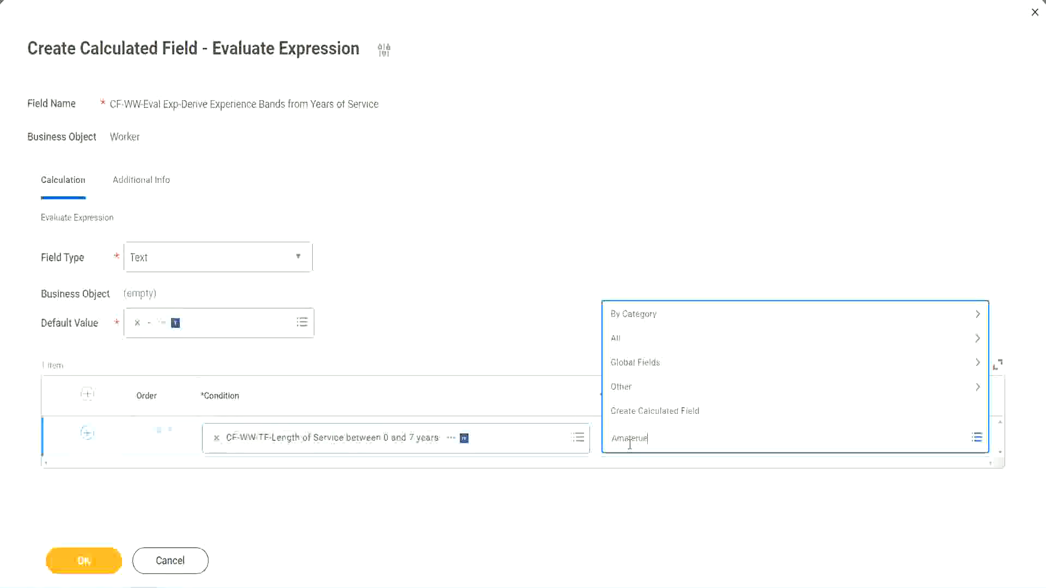
click(528, 317)
click(660, 449)
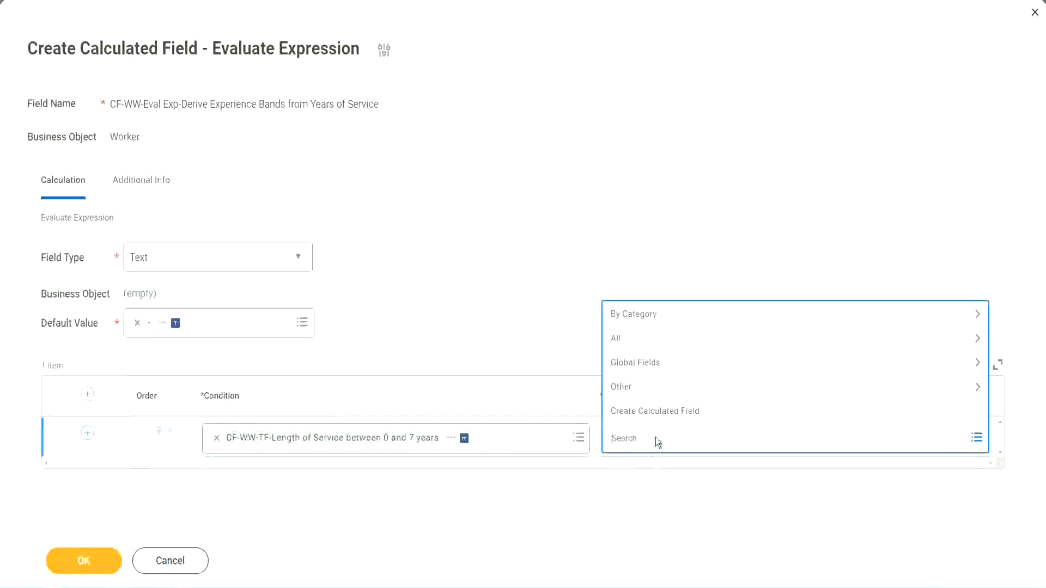
click(527, 318)
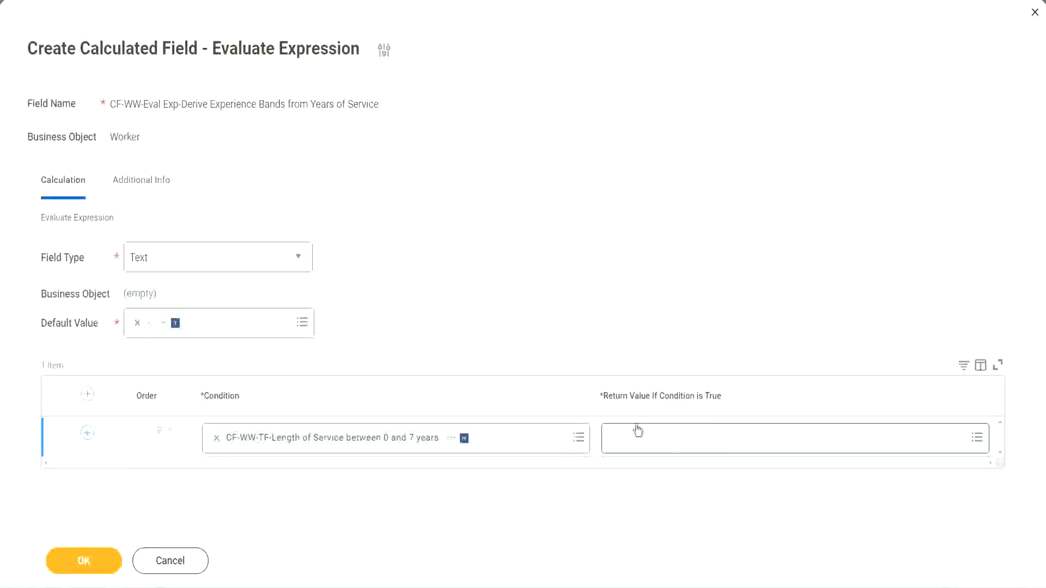
Step: Start a new calculated field for the first row's return value and name it CF-WW-TC-Amateur
click(678, 437)
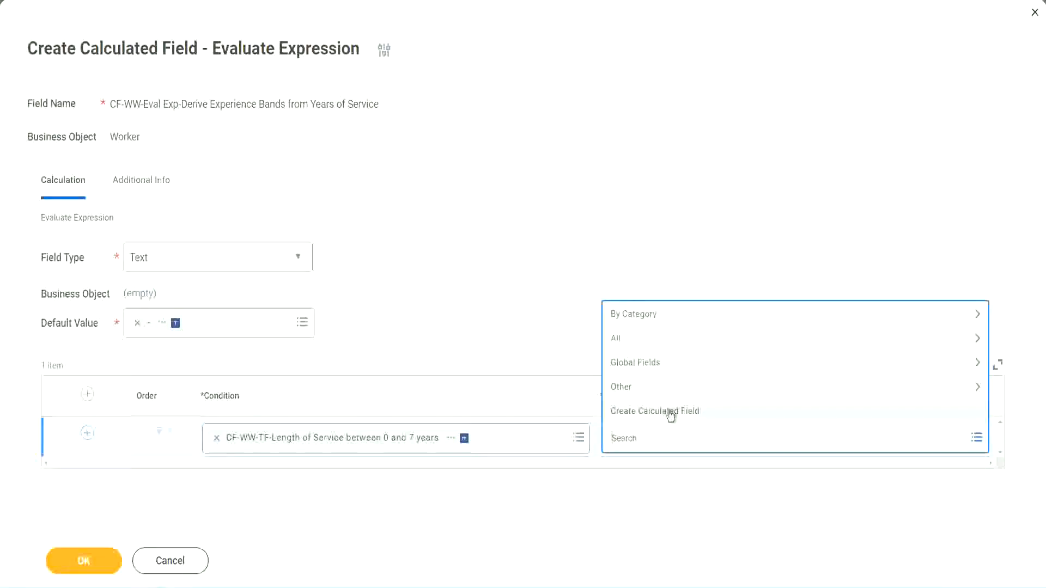
click(671, 415)
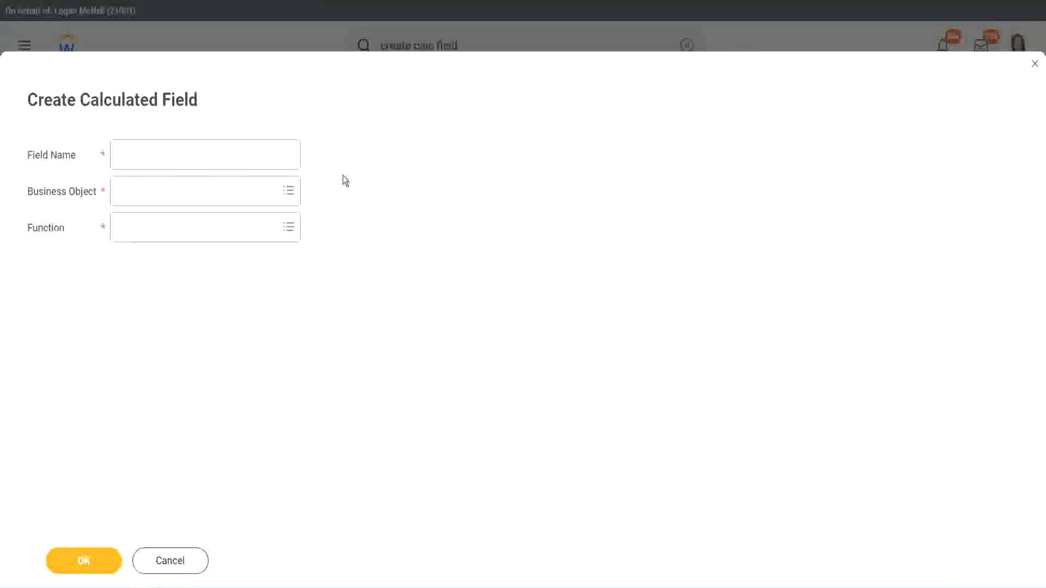
click(129, 156)
text(CF)
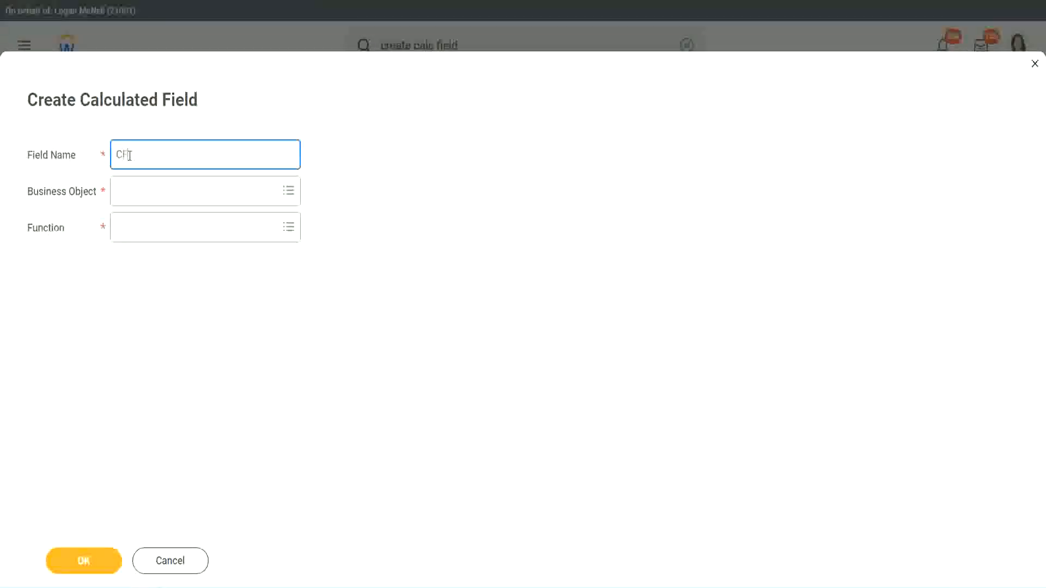
text(_TC)
text(-Am)
text(ateur)
click(130, 155)
text(WW)
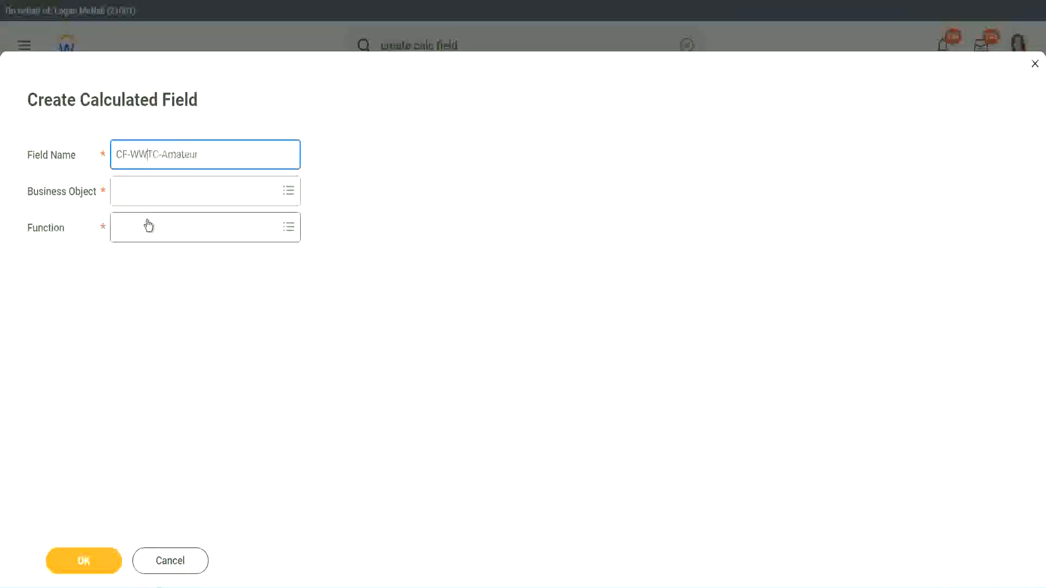
text(-)
Step: Set the new calculated field's business object to Global
click(148, 192)
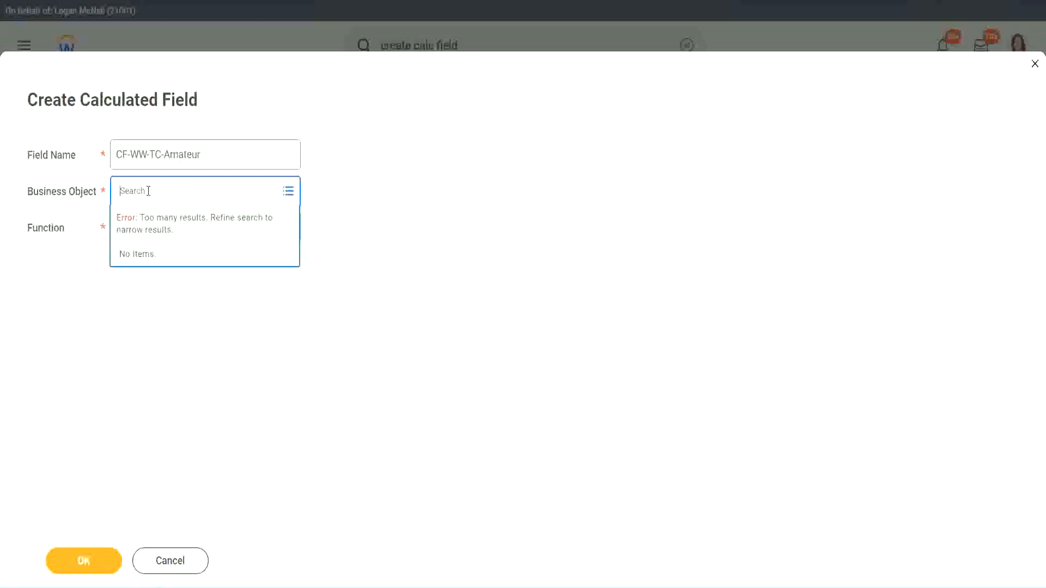
text(worker)
key(BackSpace)
key(BackSpace)
key(BackSpace)
key(BackSpace)
key(BackSpace)
key(BackSpace)
text(global)
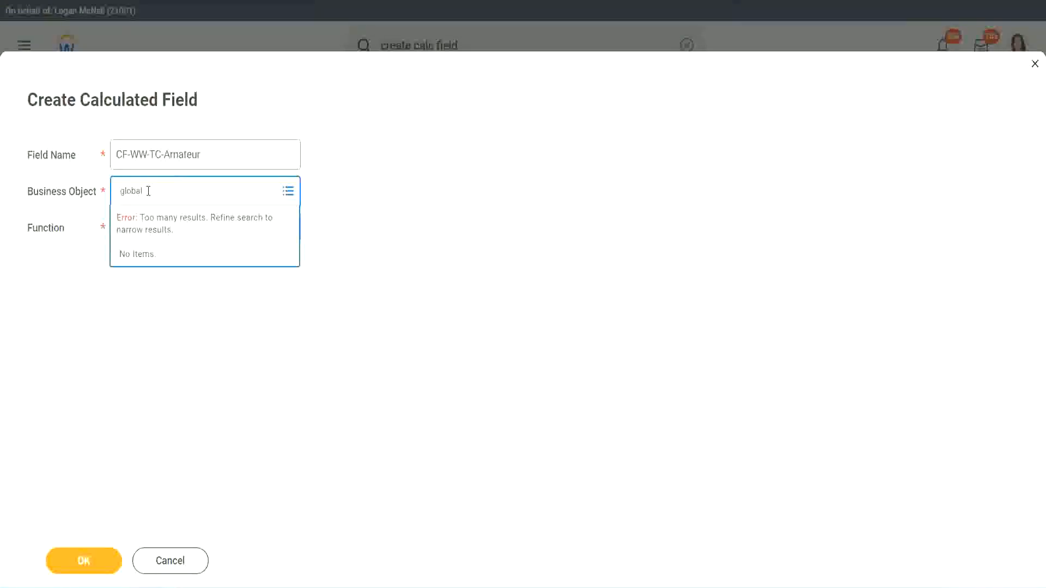
key(Return)
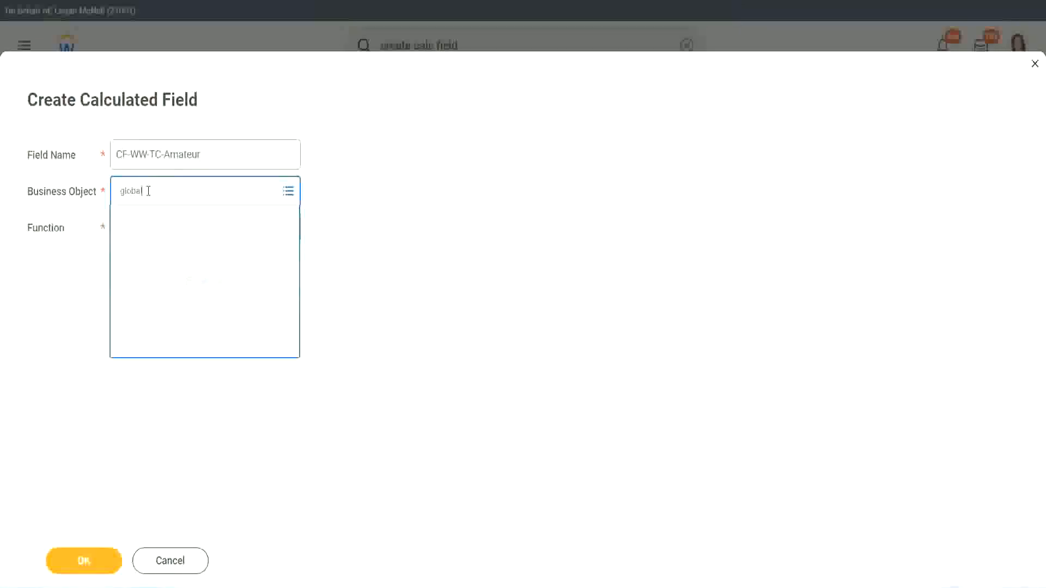
click(163, 257)
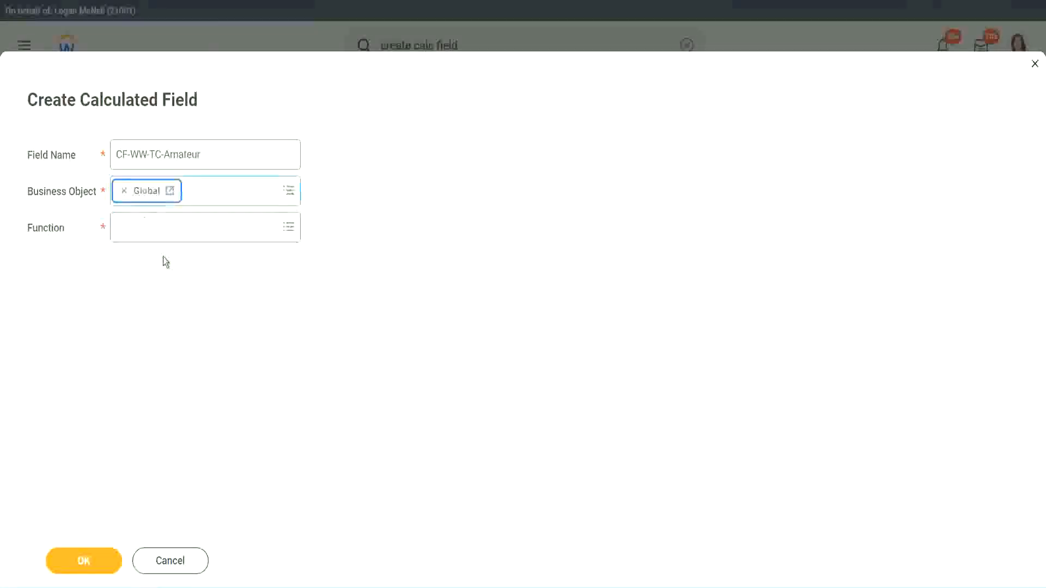
triple_click(271, 149)
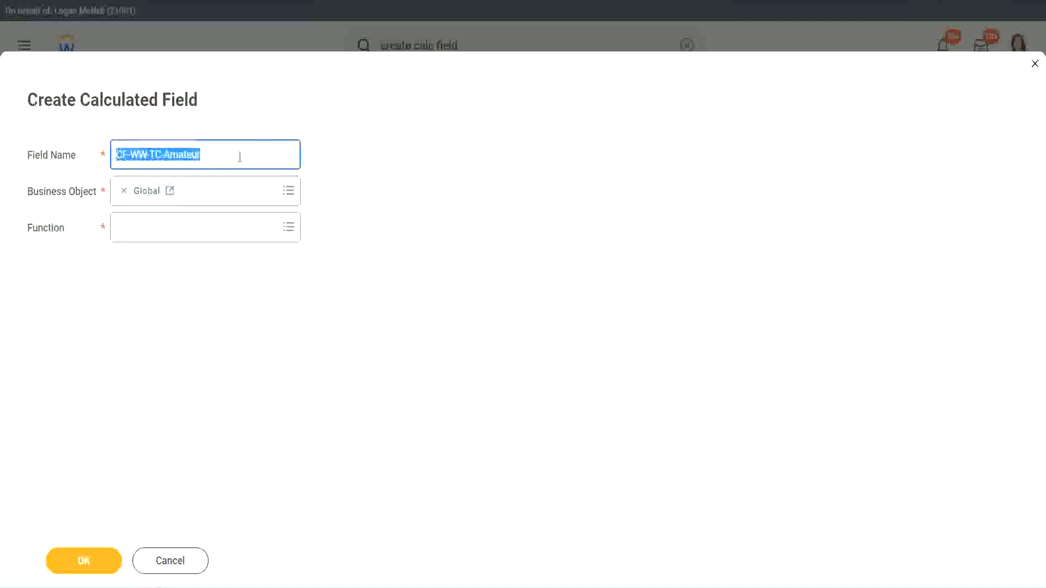
click(235, 156)
double_click(180, 155)
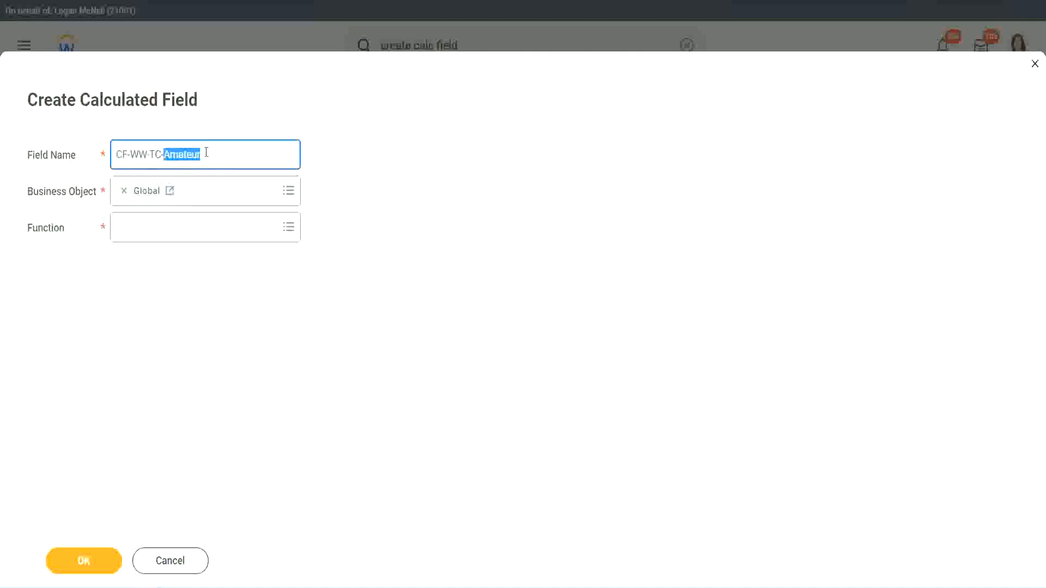
click(217, 153)
double_click(196, 157)
Step: Choose Text Constant as the function for CF-WW-TC-Amateur and continue to its definition
click(145, 228)
text(text const)
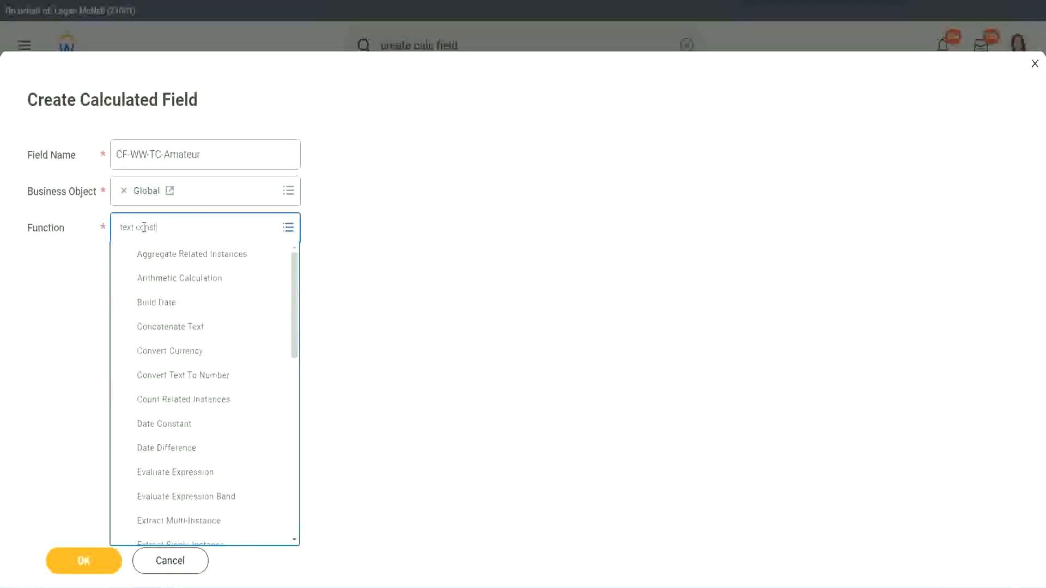
key(Return)
click(86, 570)
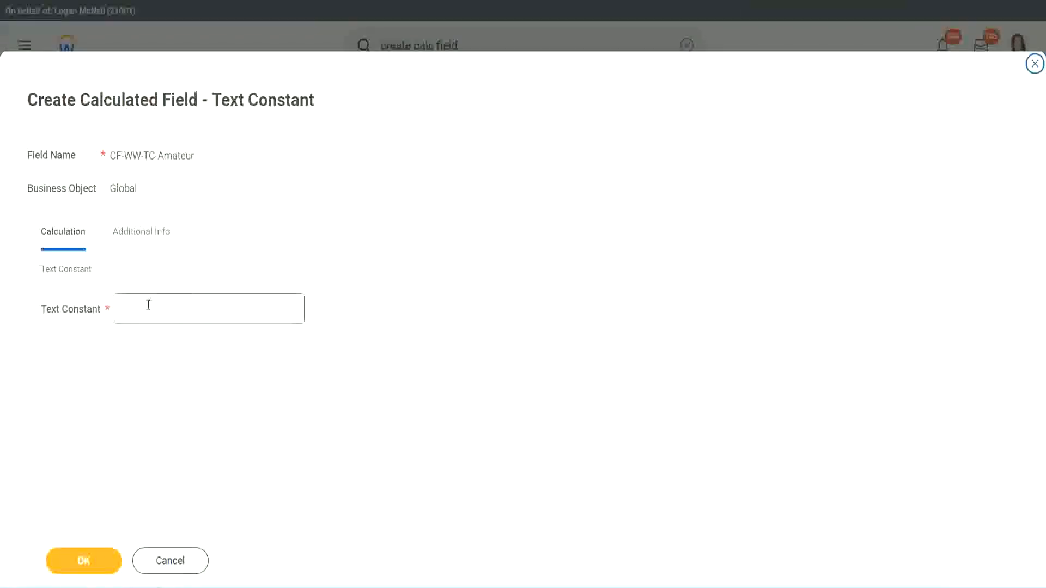
Step: Set the text constant to Amateur and save the field as the first row's return value
click(171, 307)
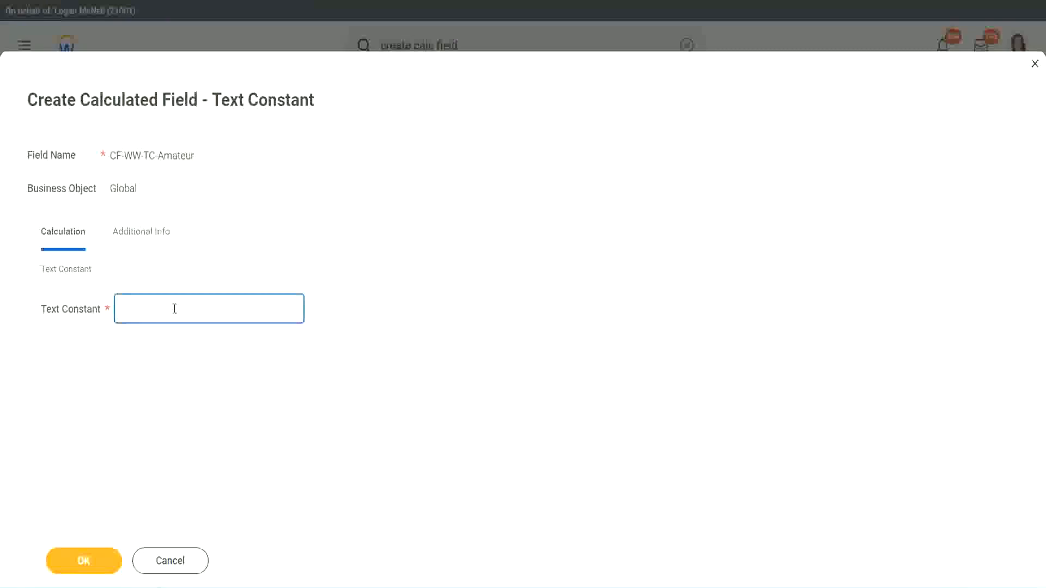
text(Amateur)
click(80, 563)
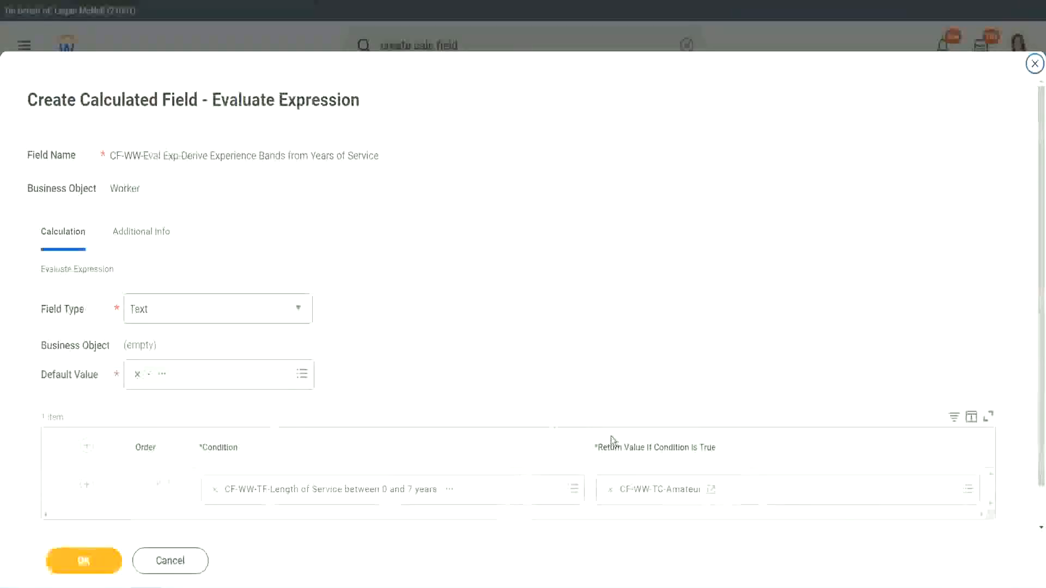
right_click(650, 494)
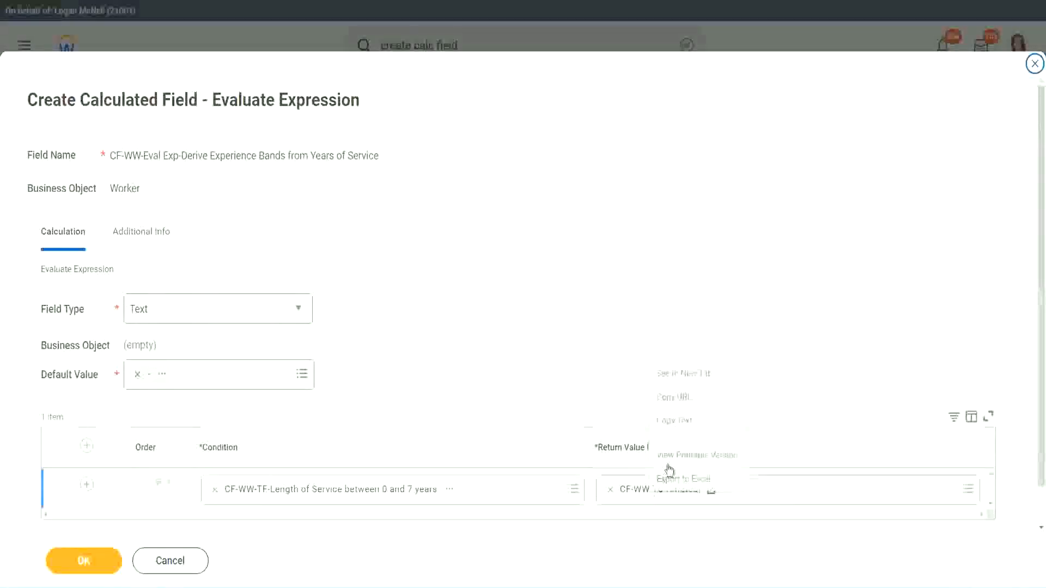
click(602, 447)
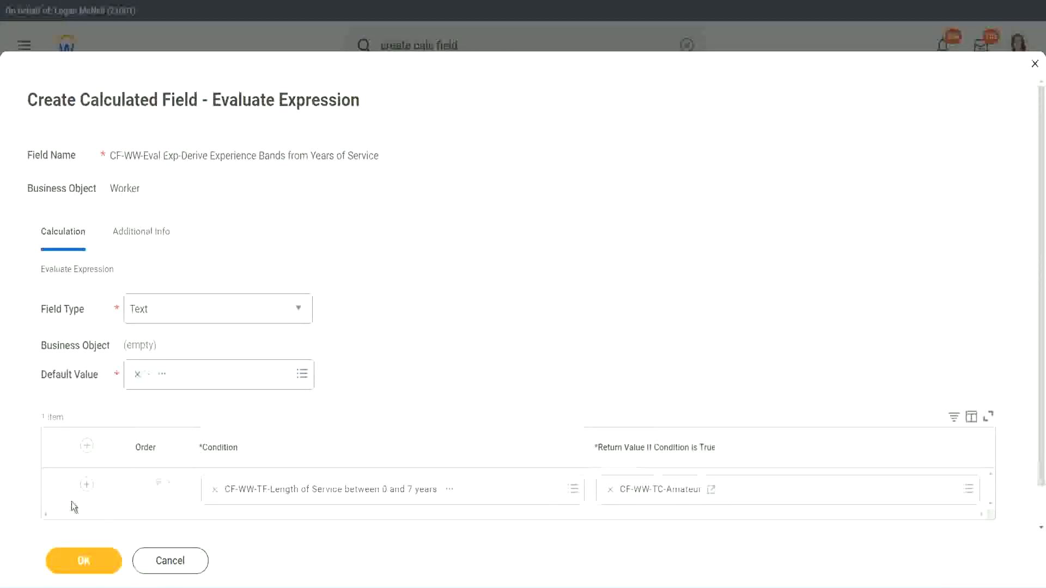
Step: Add three more rows to the Evaluate Expression condition table
click(86, 486)
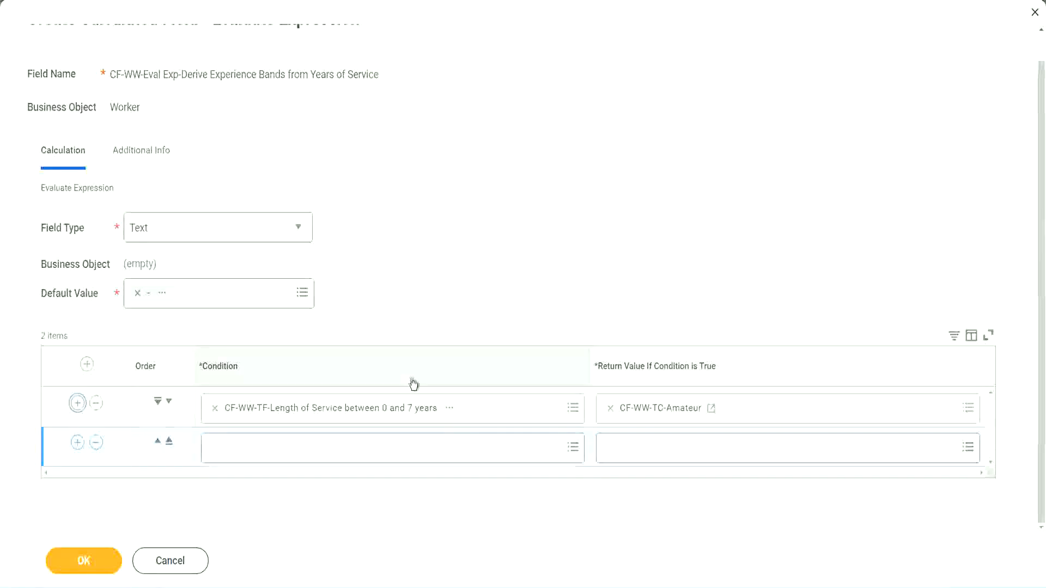
click(78, 444)
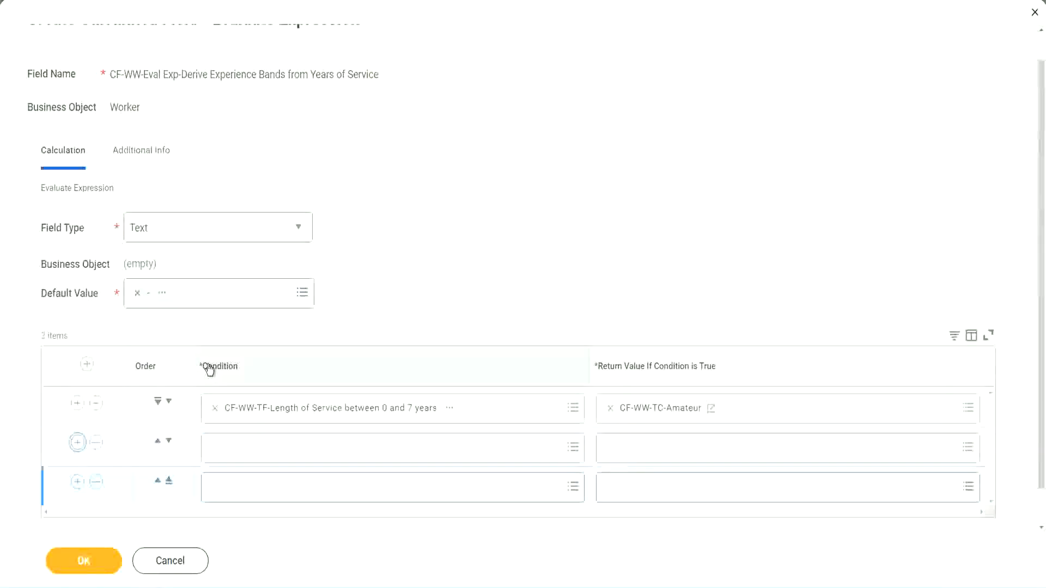
click(78, 444)
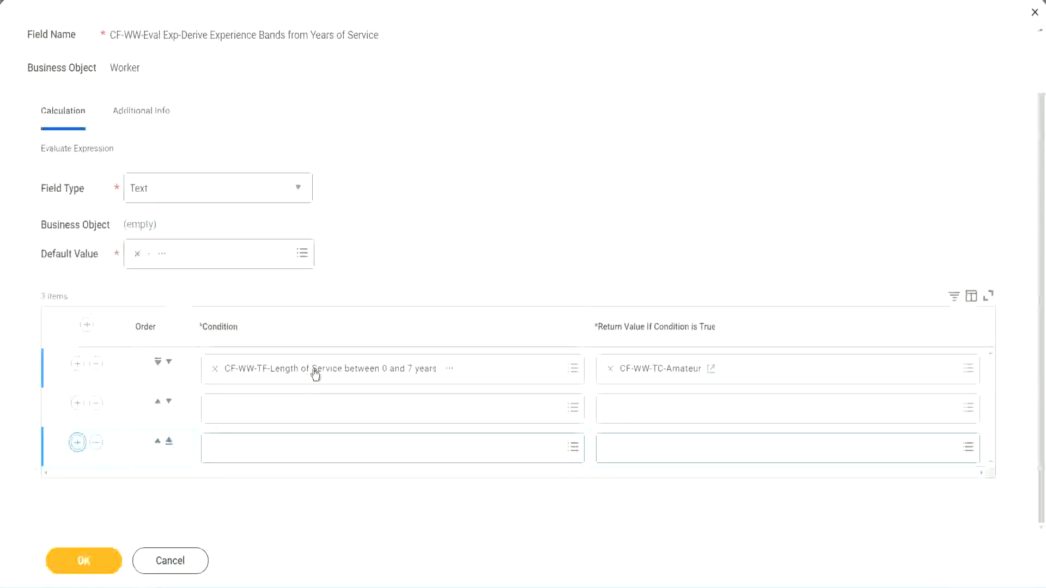
Step: Set the second row's condition to CF-WW-TF-Length of Service between 8 and 15 years, searching for cf-ww-tf
click(257, 413)
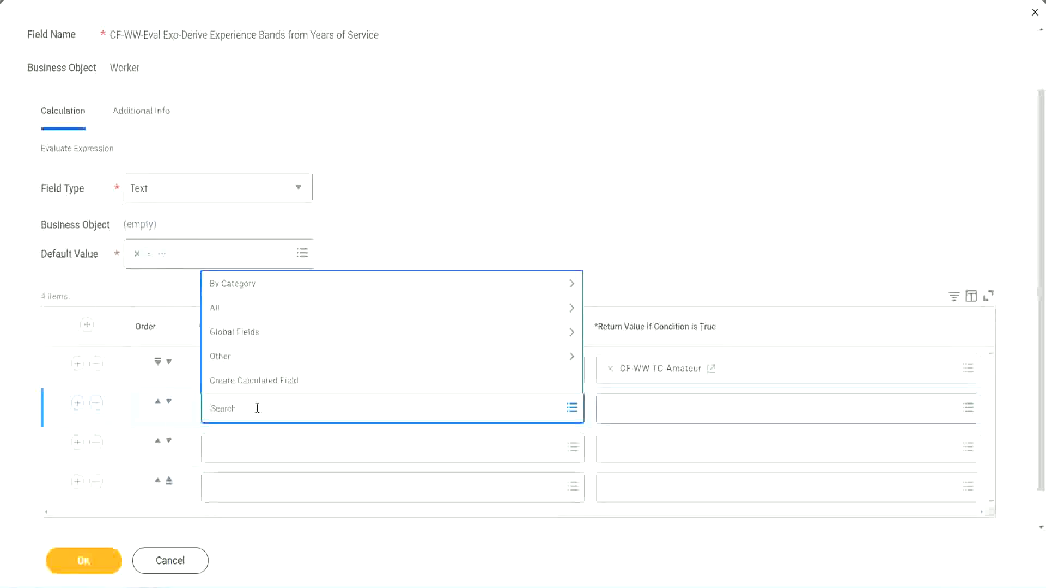
text(cf-ww)
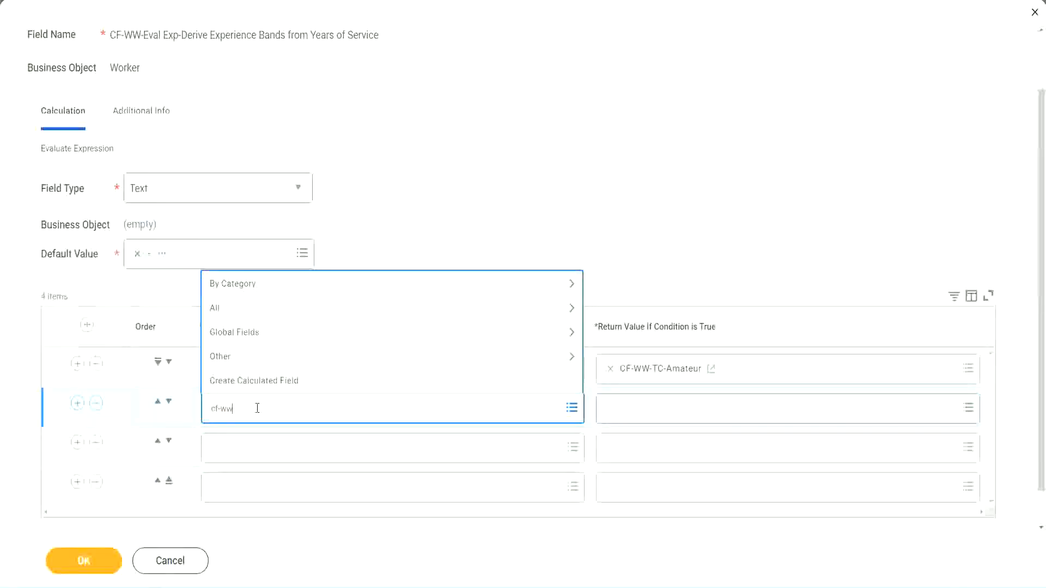
text(-tf)
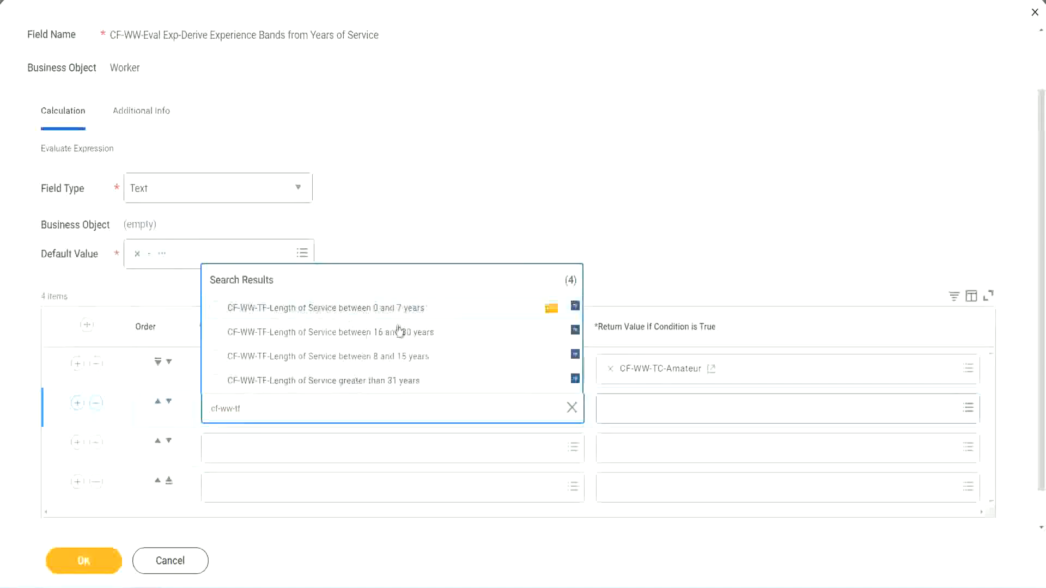
click(401, 361)
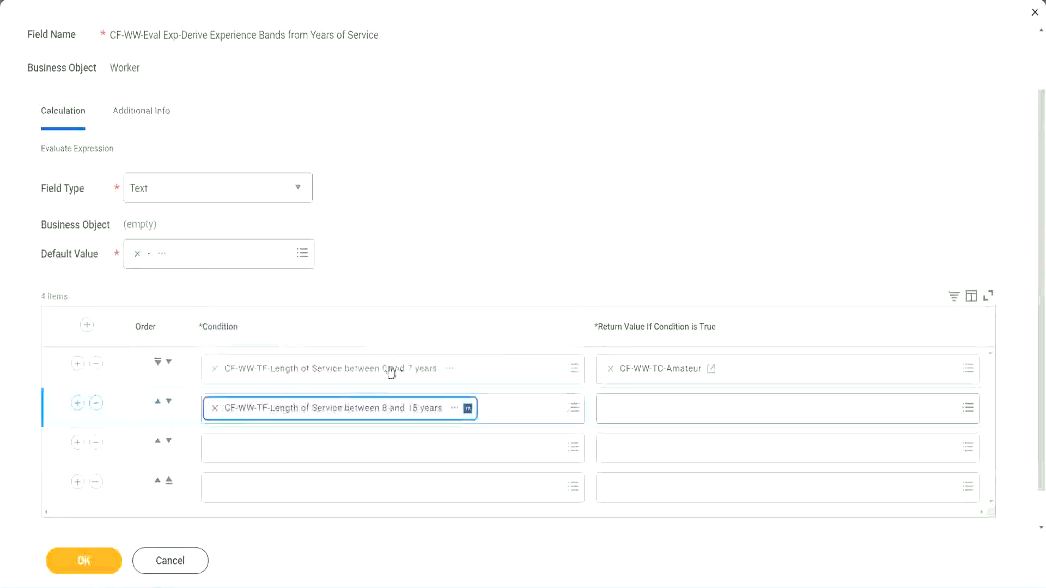
Step: Set the third row's condition to CF-WW-TF-Length of Service between 16 and 30 years, searching for cf-ww-tf
click(264, 448)
text(cf)
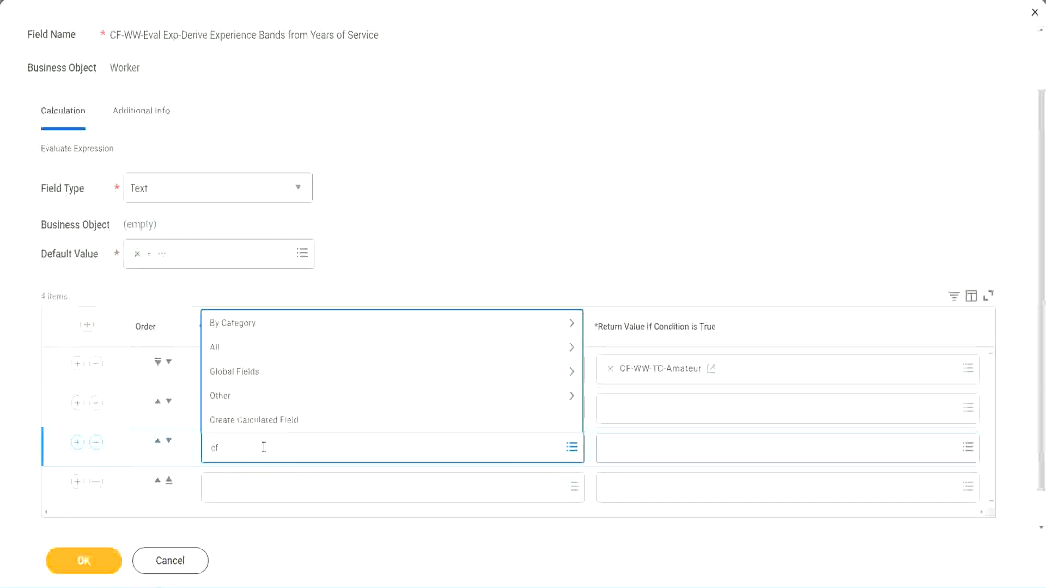
text(-ww-tf)
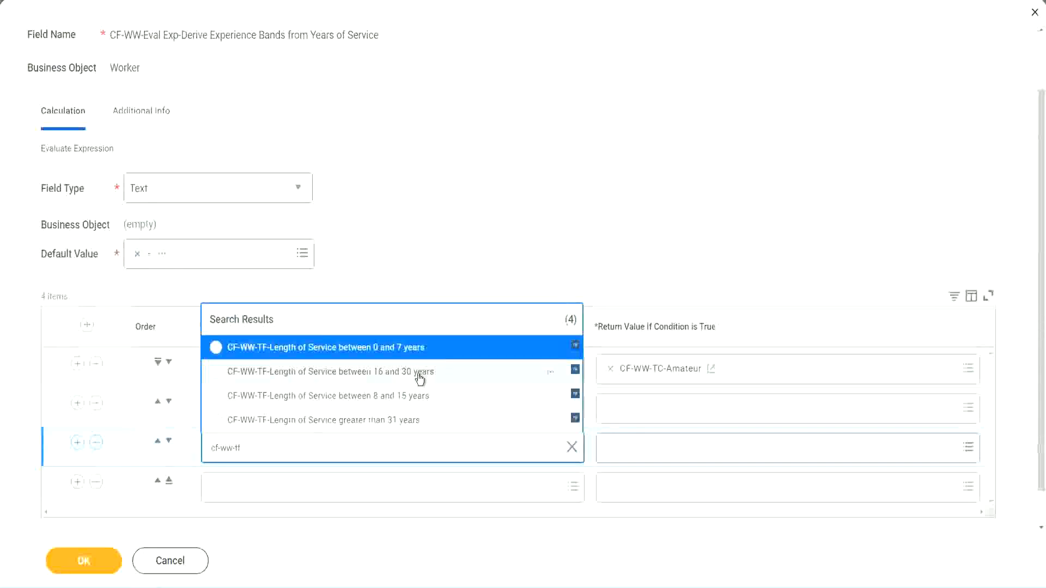
click(419, 376)
Step: Set the fourth row's condition to CF-WW-TF-Length of Service greater than 31 years, searching for cf-ww tf 31
click(247, 490)
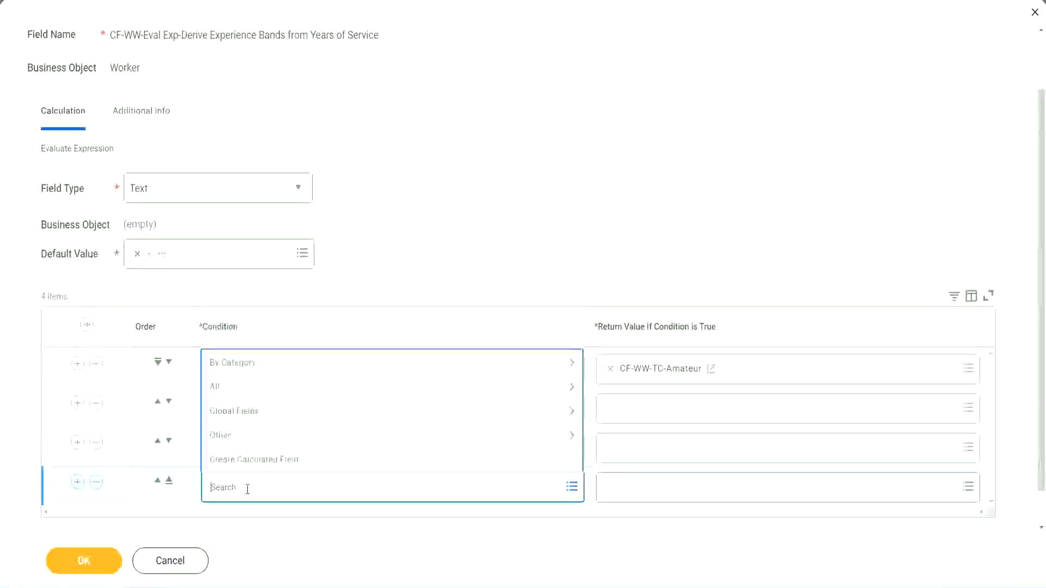
text(cf-ww)
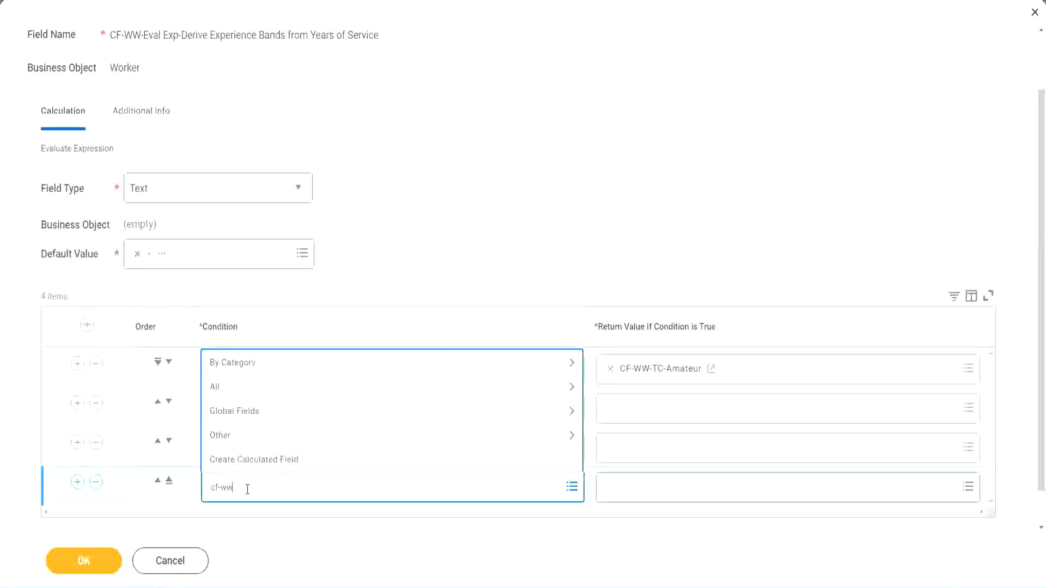
text( tf 31)
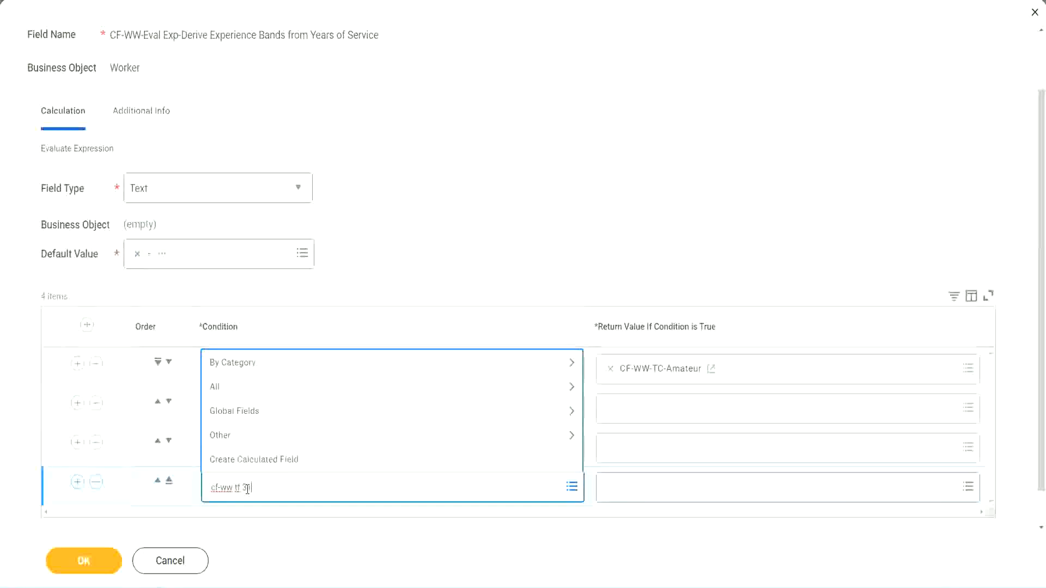
key(Return)
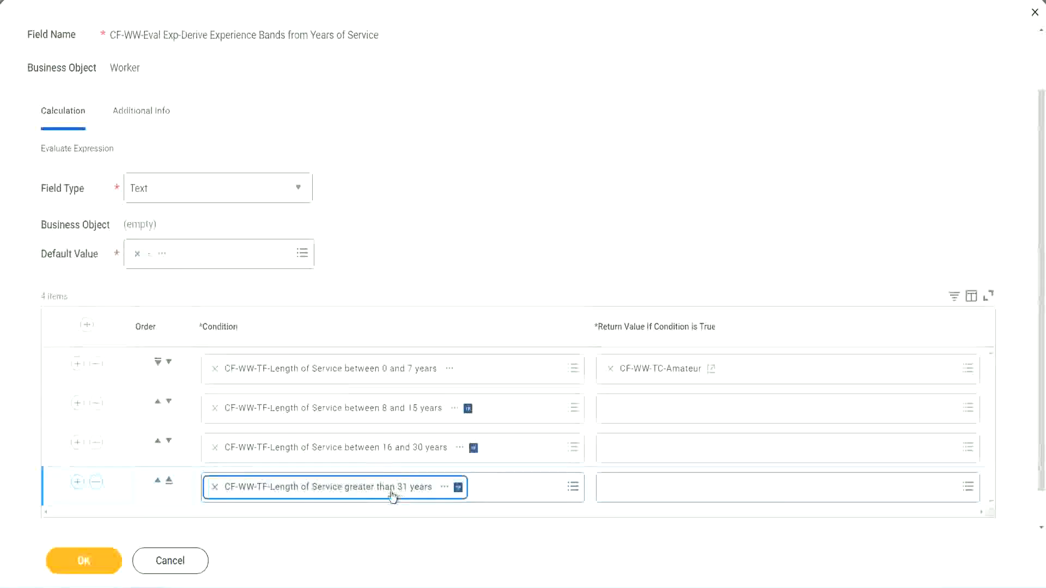
click(469, 225)
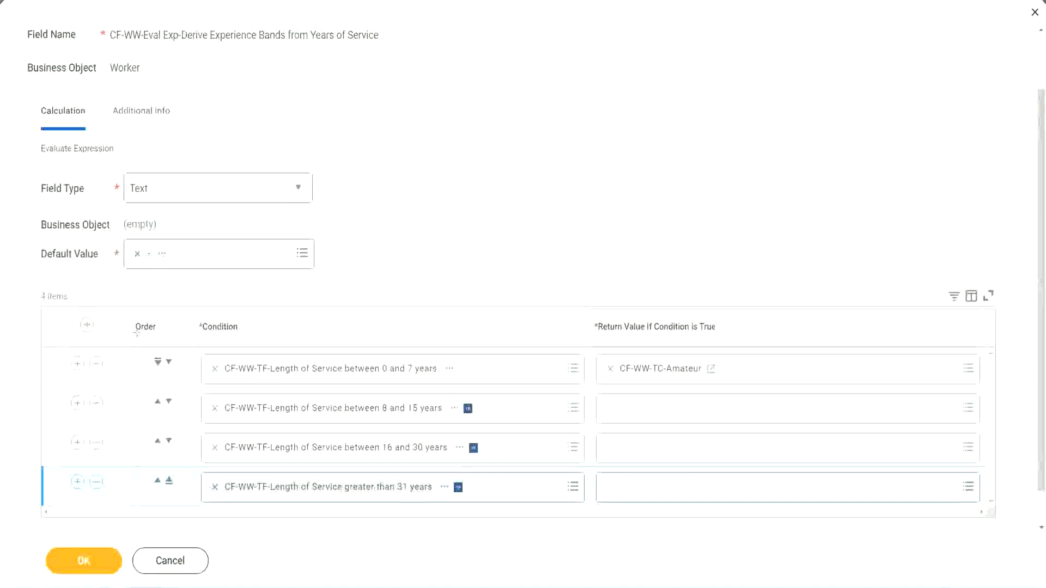
Step: Try placing the 8 to 15 years condition above the 0 to 7 years condition and restore the original order
drag(117, 319, 116, 430)
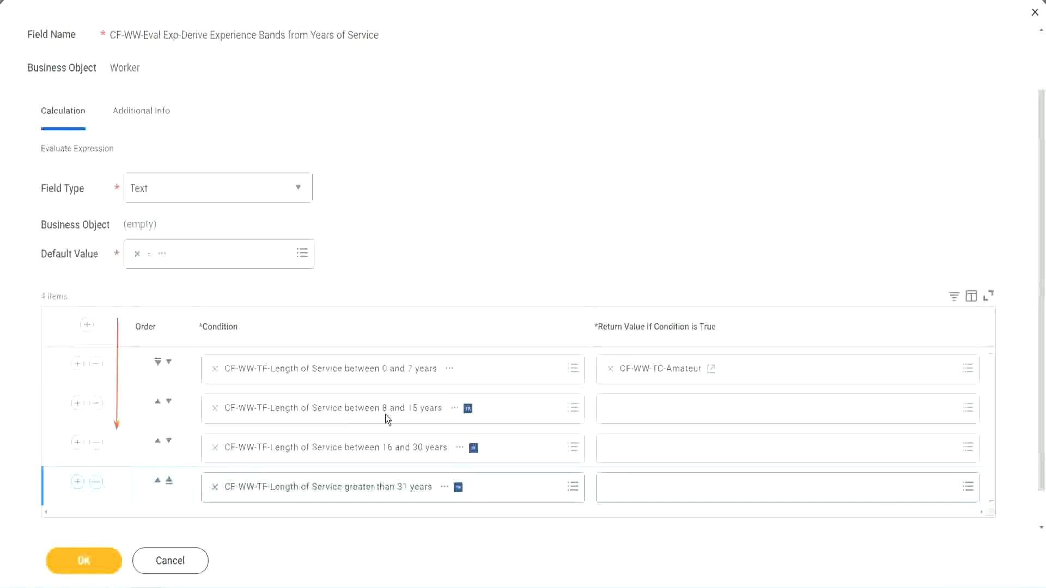
click(158, 404)
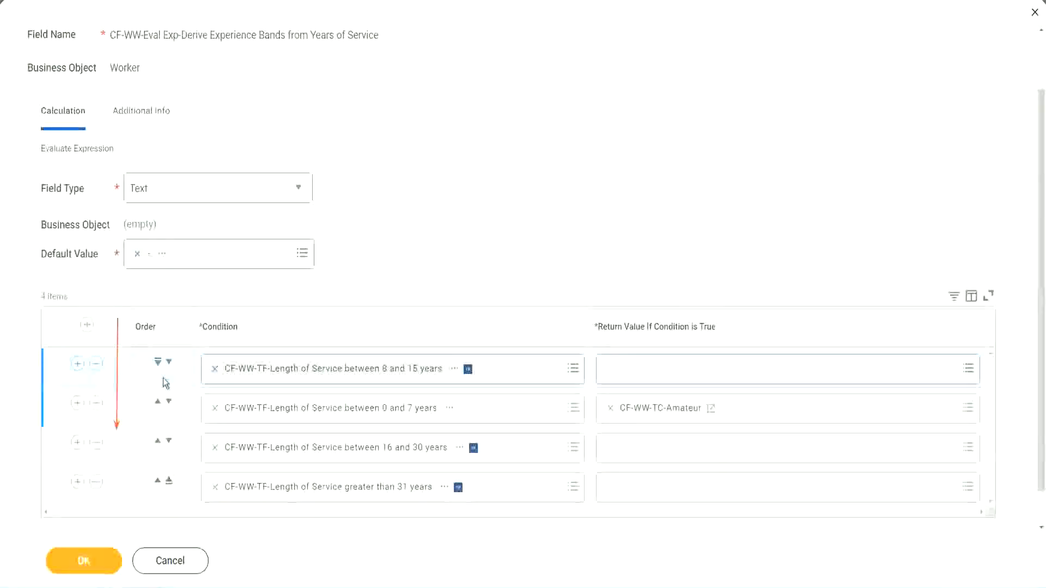
click(169, 362)
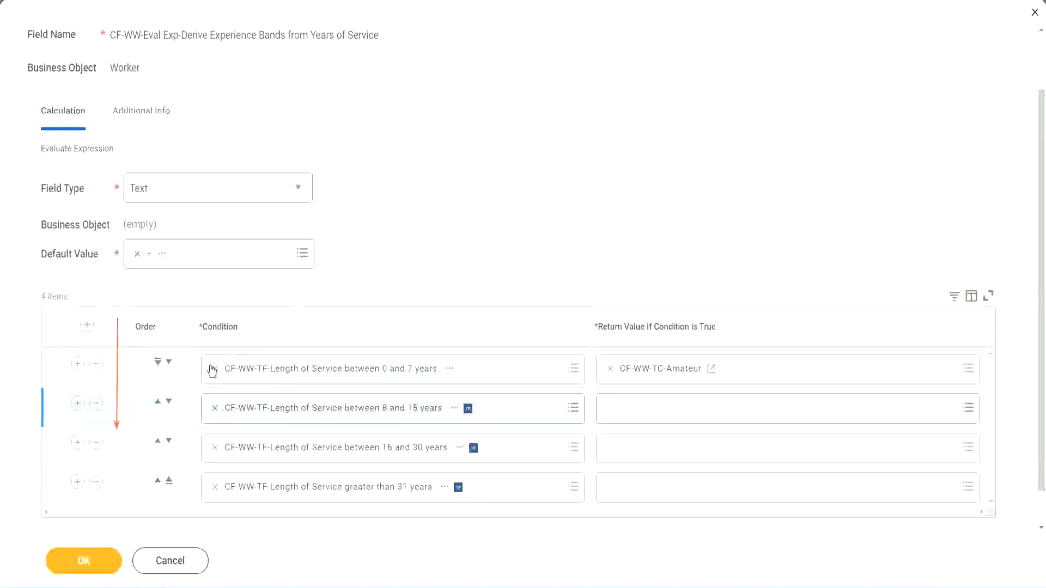
Step: Copy the CF-WW-TC-Amateur field name, moving the 8 to 15 years row to first place and back to second
click(158, 403)
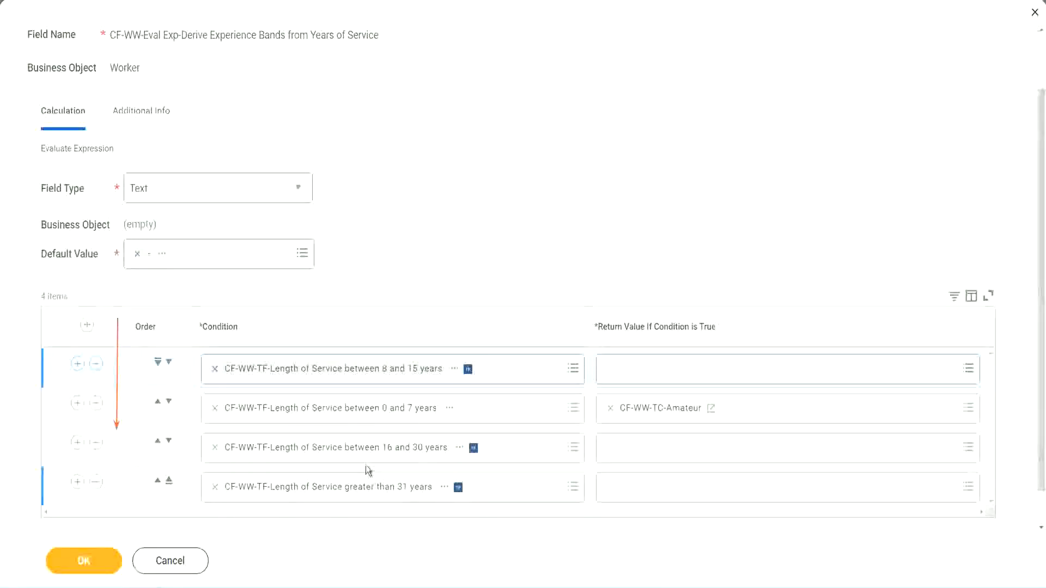
right_click(662, 418)
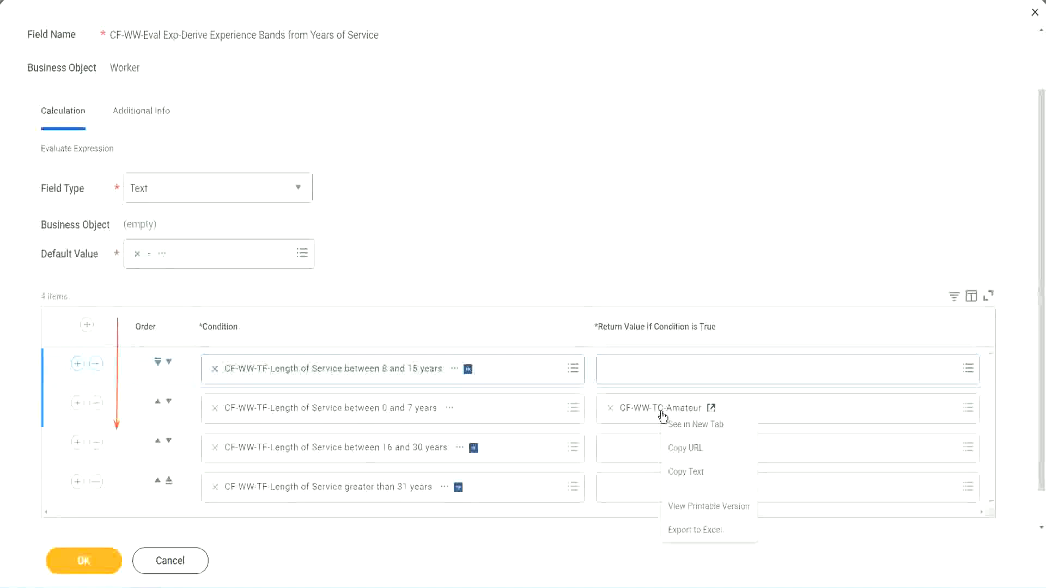
click(691, 467)
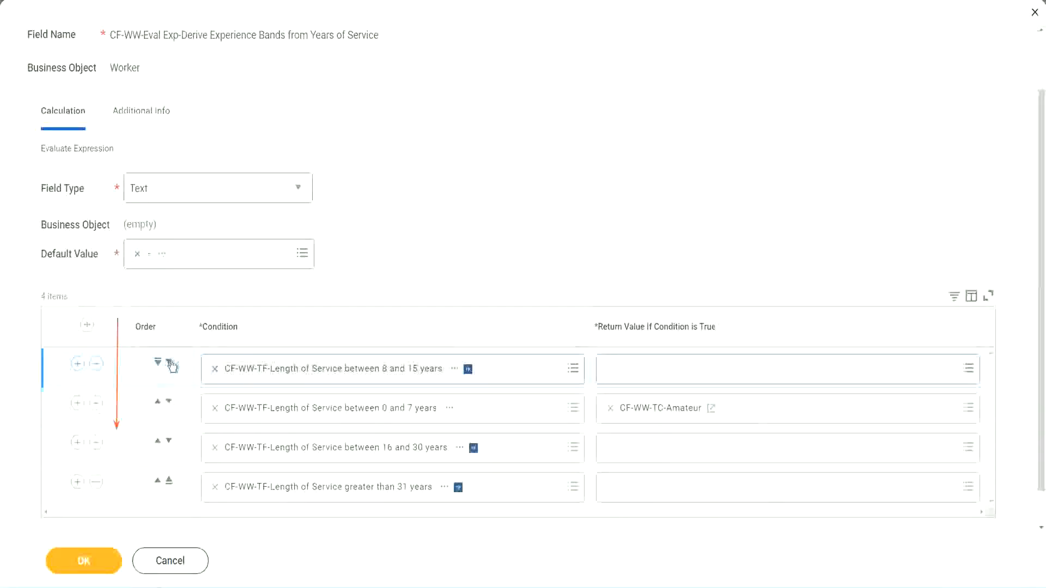
click(169, 362)
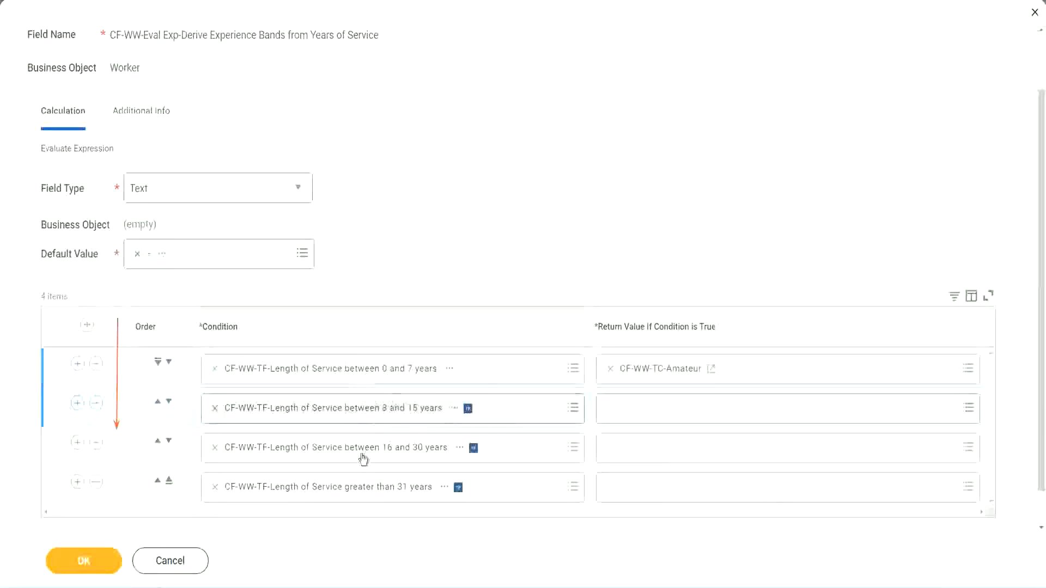
Step: Create a calculated field named CF-WW-TC-Experienced on the Global business object with the Text Constant function for the second row's return value
click(612, 409)
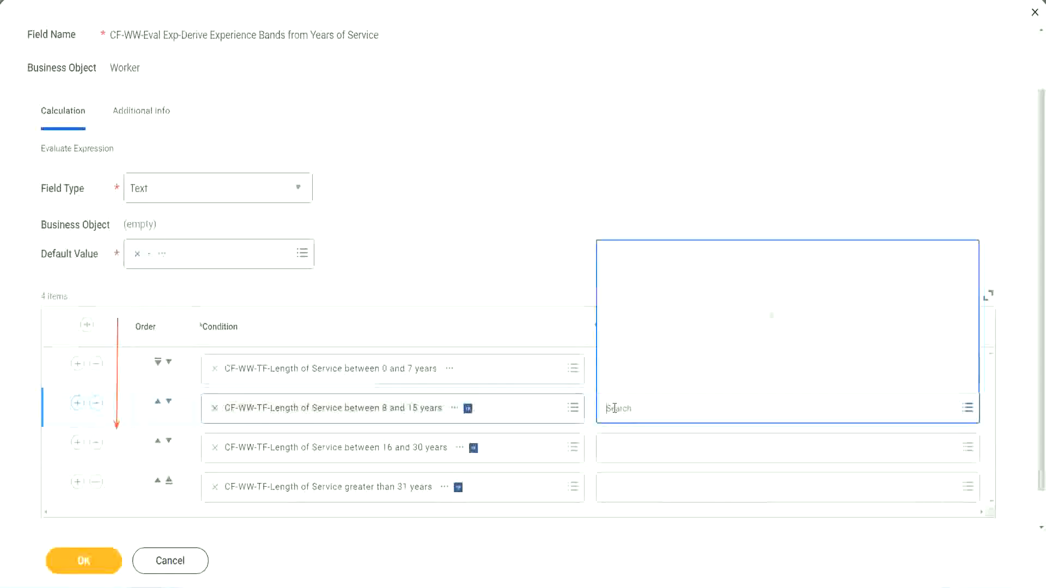
click(649, 383)
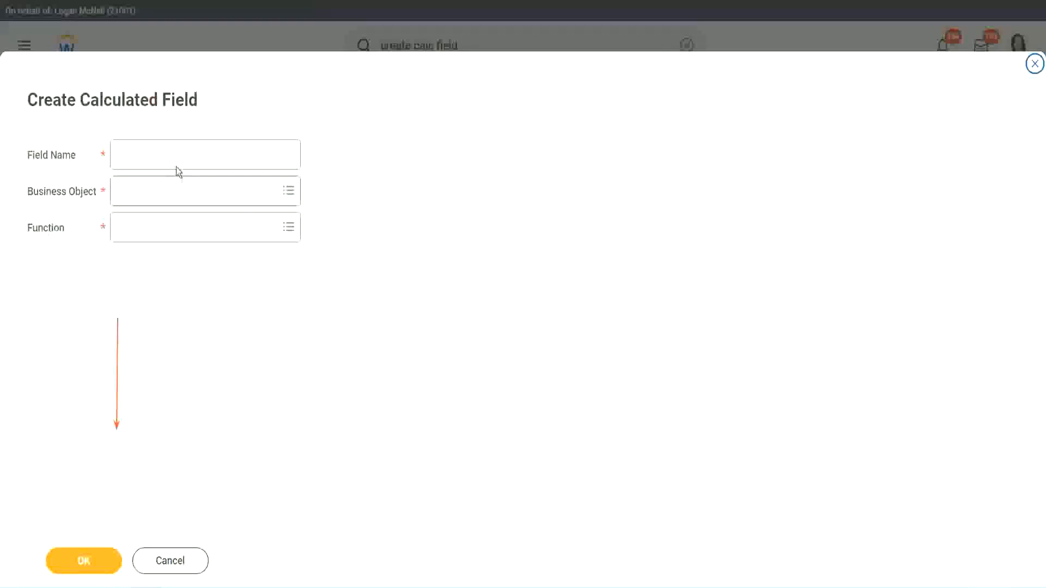
click(167, 155)
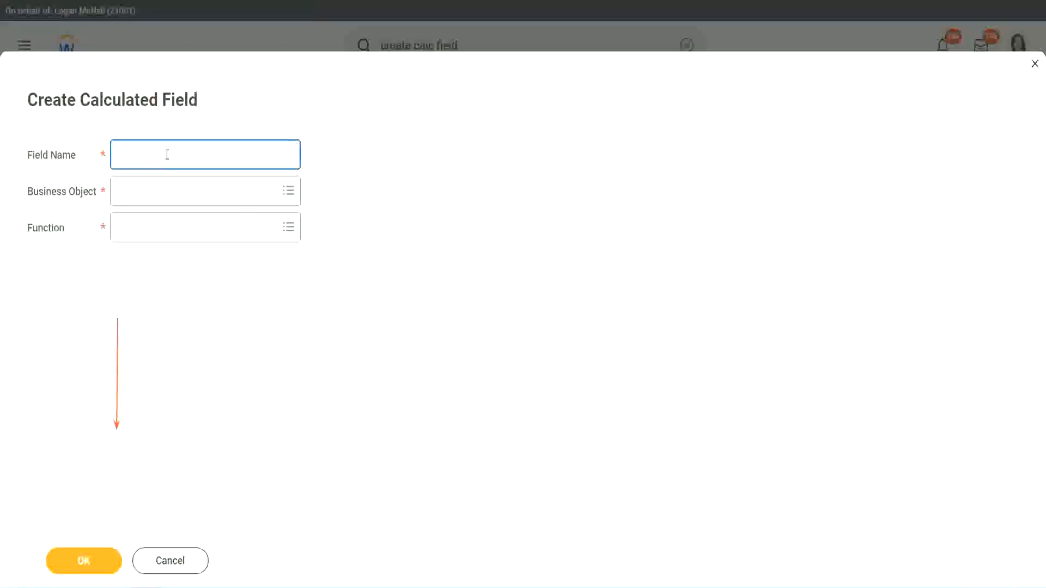
text(CF-WW-TC-Amateur)
double_click(200, 155)
text(Ex)
text(perienced)
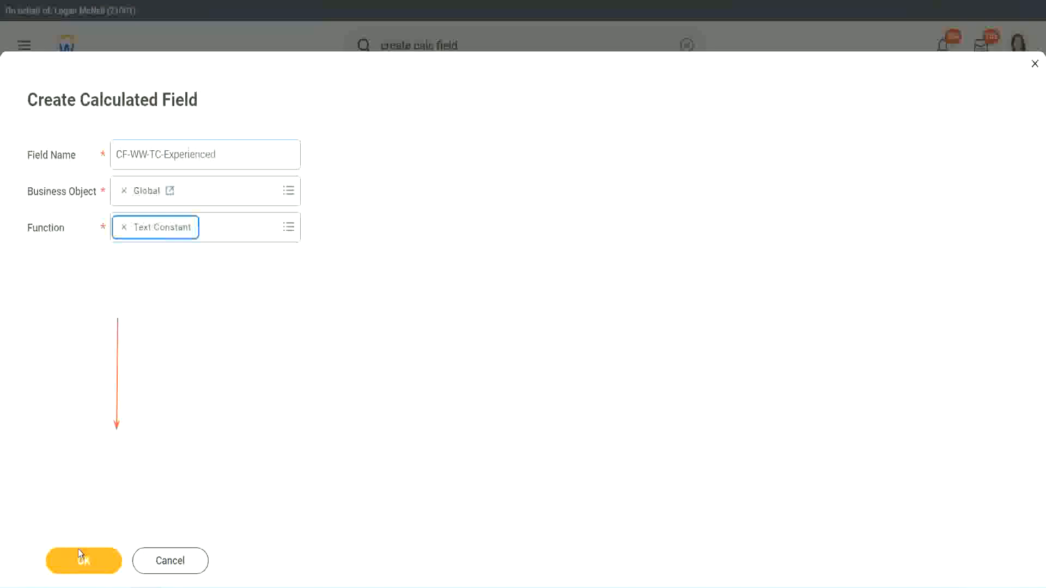
click(78, 554)
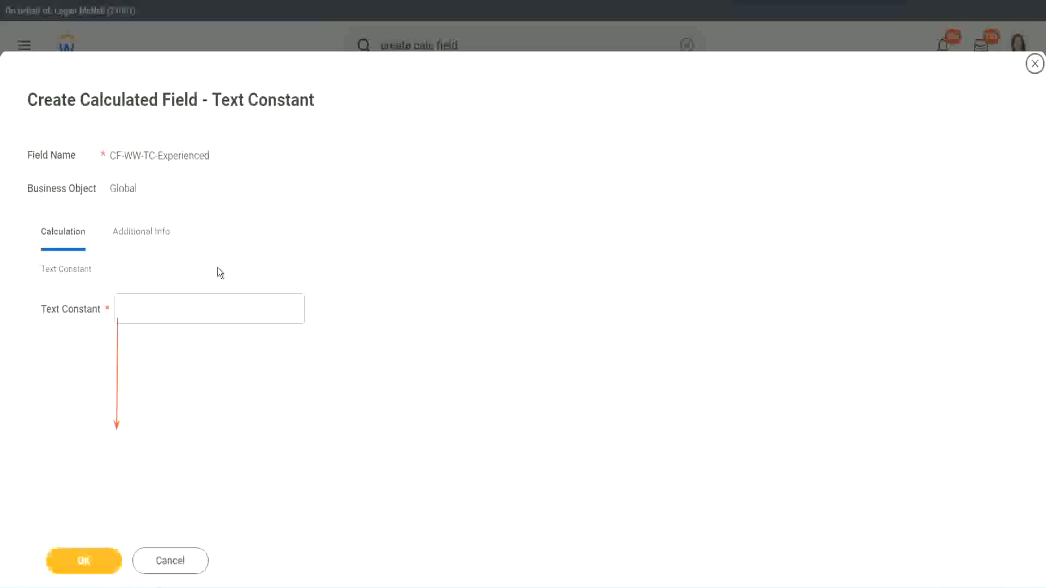
Step: Set the text constant to Experienced and save the field as the second row's return value
click(161, 308)
text(Ex)
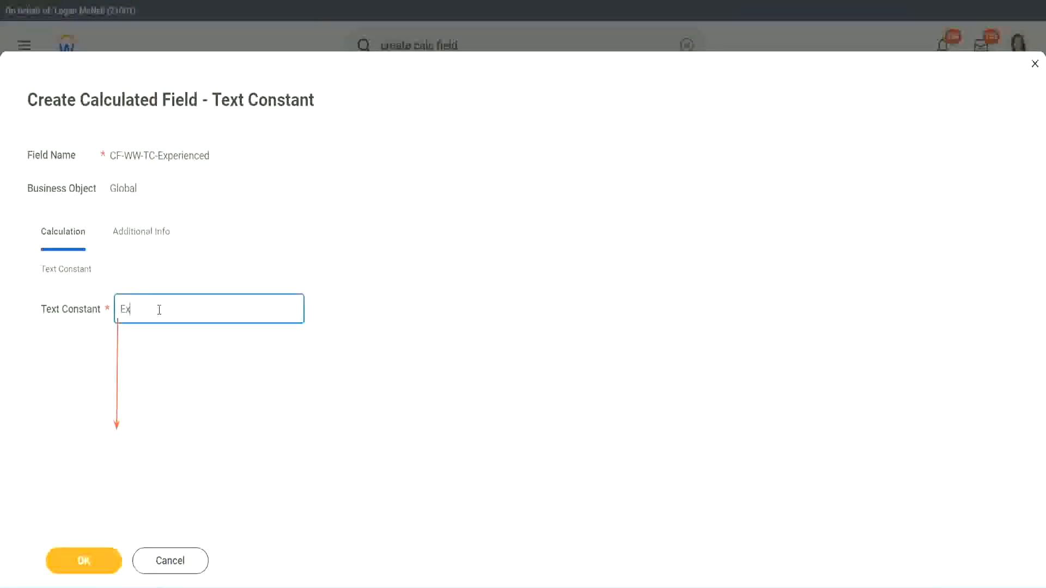
text(perienced)
click(85, 562)
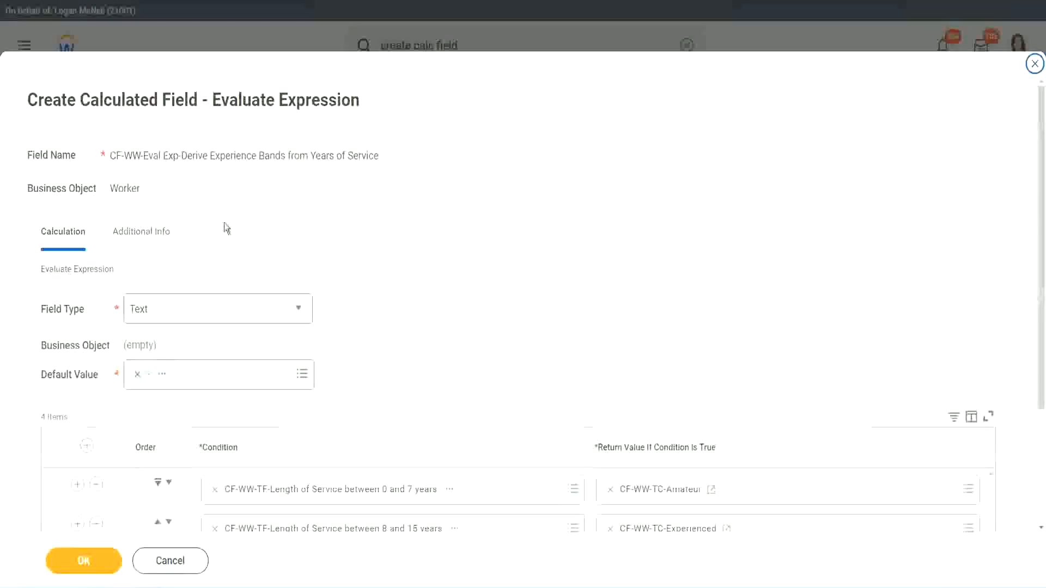
Step: Start a new calculated field for the third row's return value, pasting CF-WW-TC-Amateur as its name and choosing the Global business object
scroll(484, 284, down, 3)
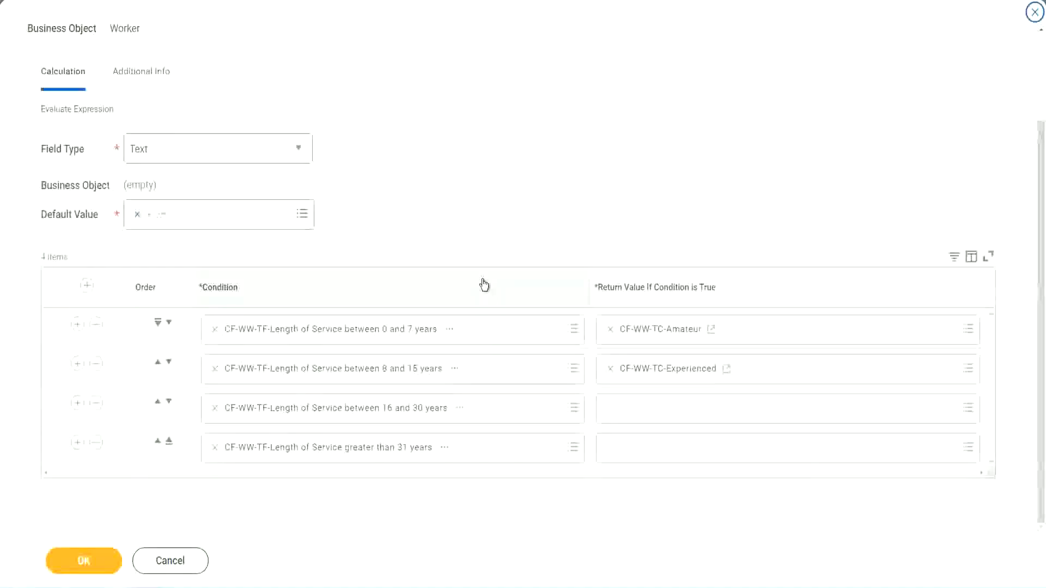
click(652, 414)
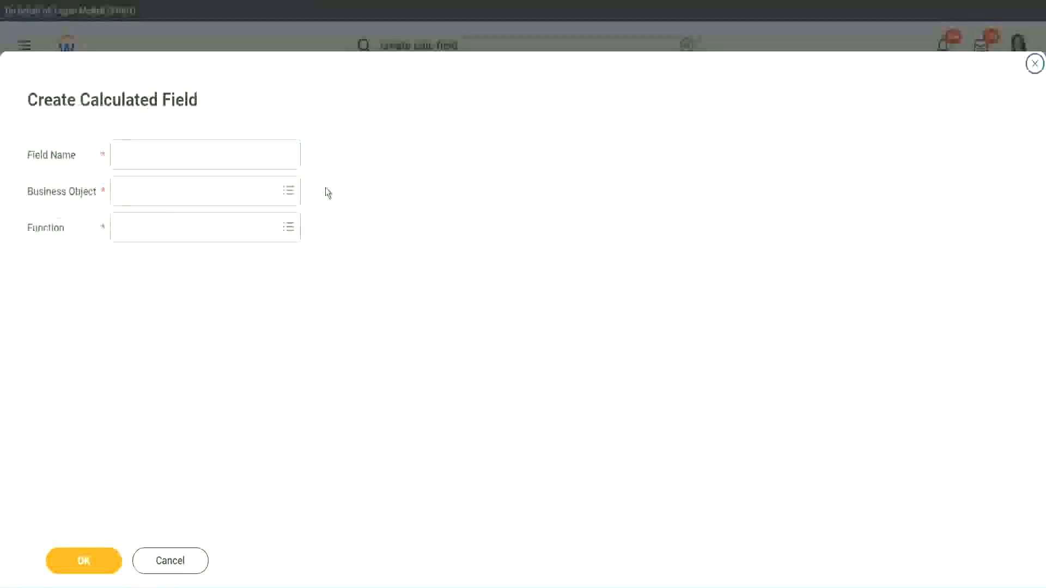
click(221, 154)
key(ctrl+v)
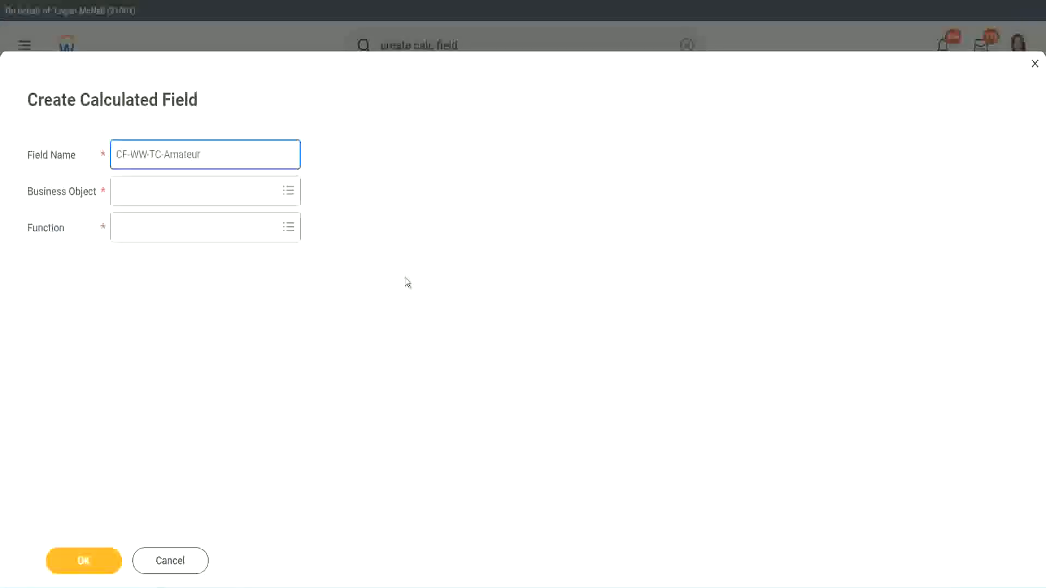
click(120, 191)
text(globa)
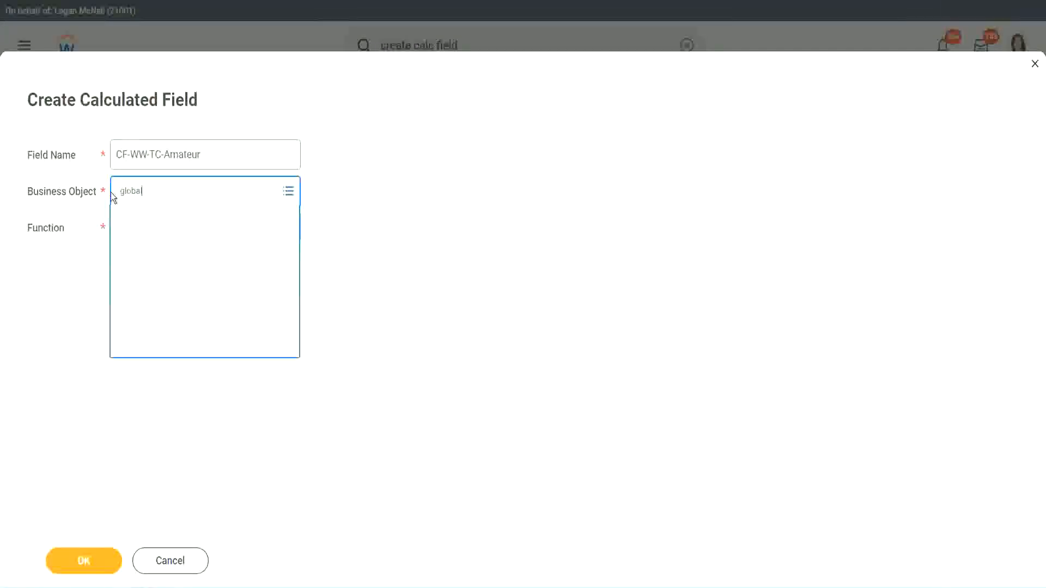
text(l)
key(Return)
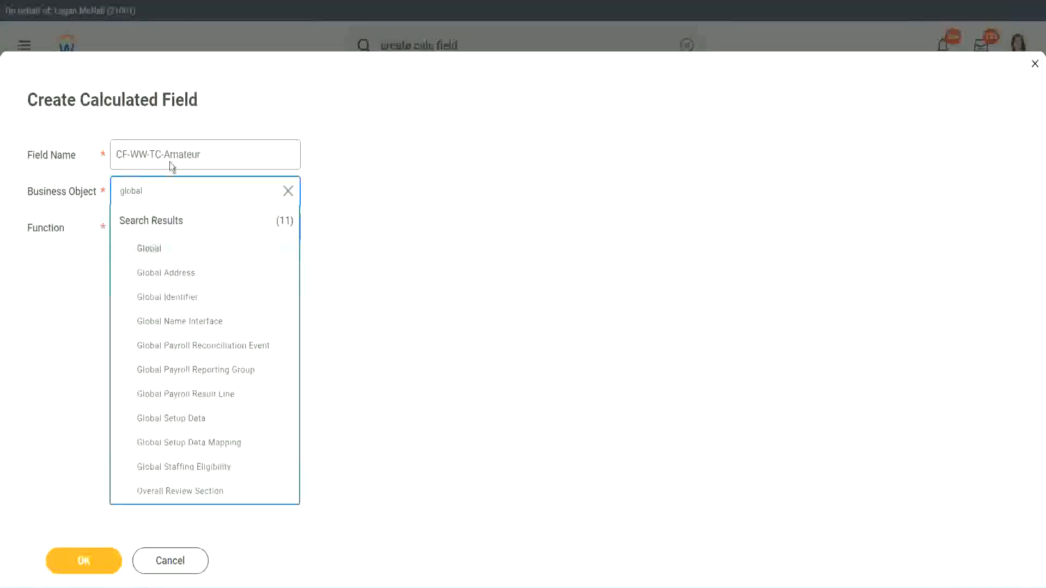
Step: Change the Amateur ending of the new field's name so that it reads CF-WW-TC-Senior
click(172, 164)
double_click(188, 154)
text(S)
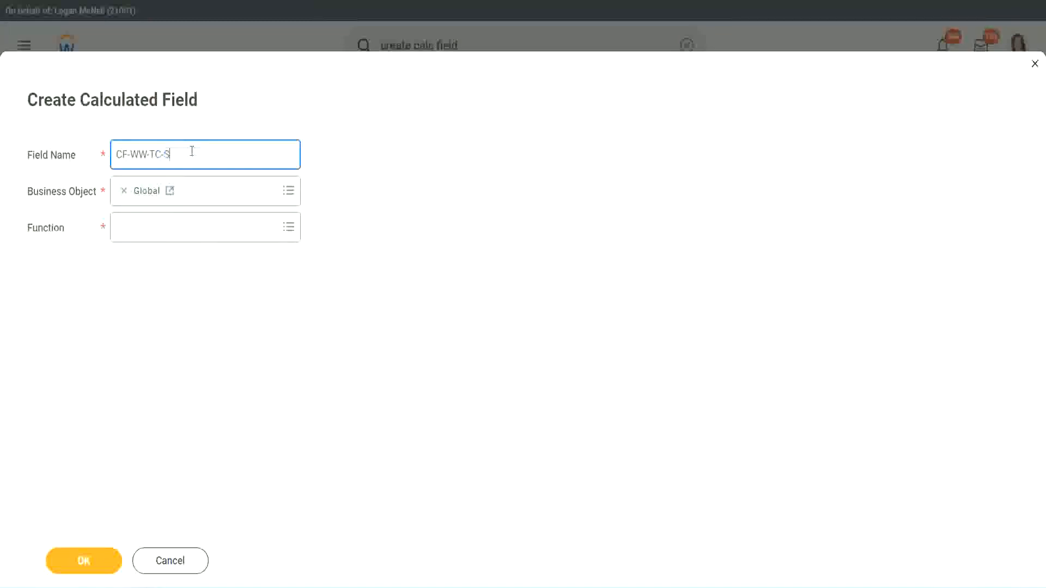
text(enior)
Step: Make CF-WW-TC-Senior a Text Constant with the value Senior and save it as the third row's return value
click(167, 238)
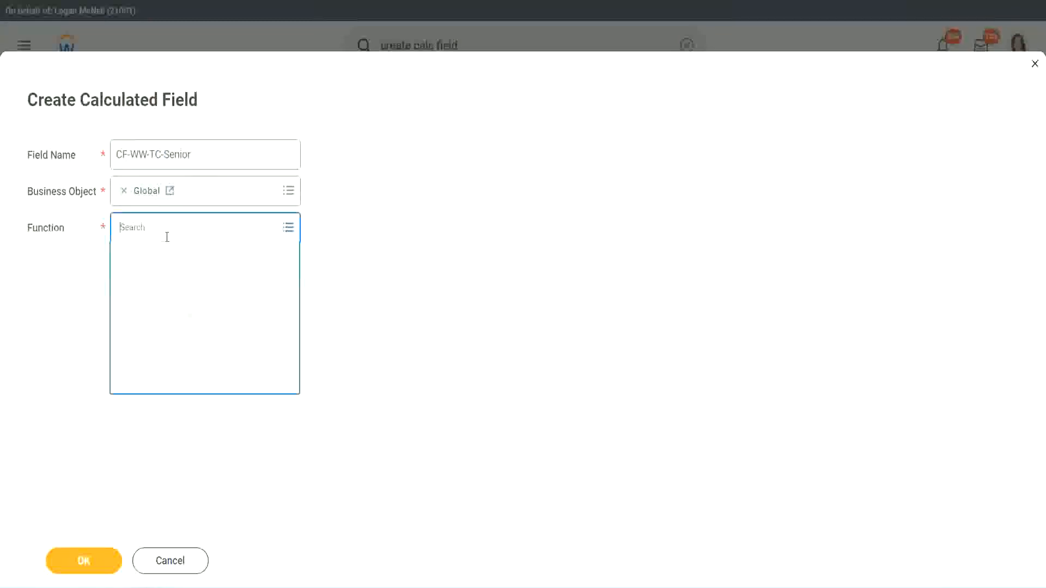
text(tc)
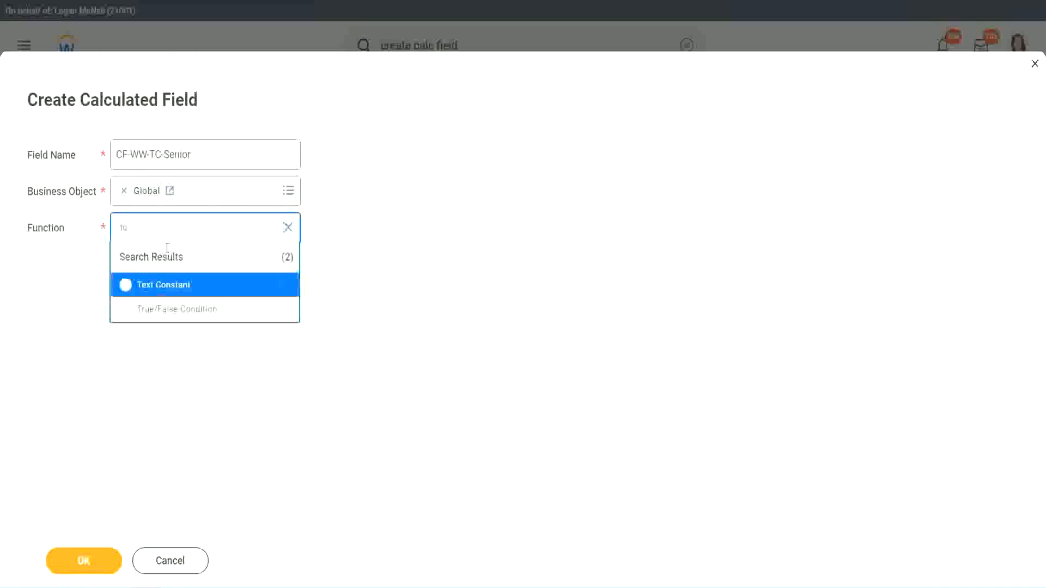
click(162, 284)
click(92, 564)
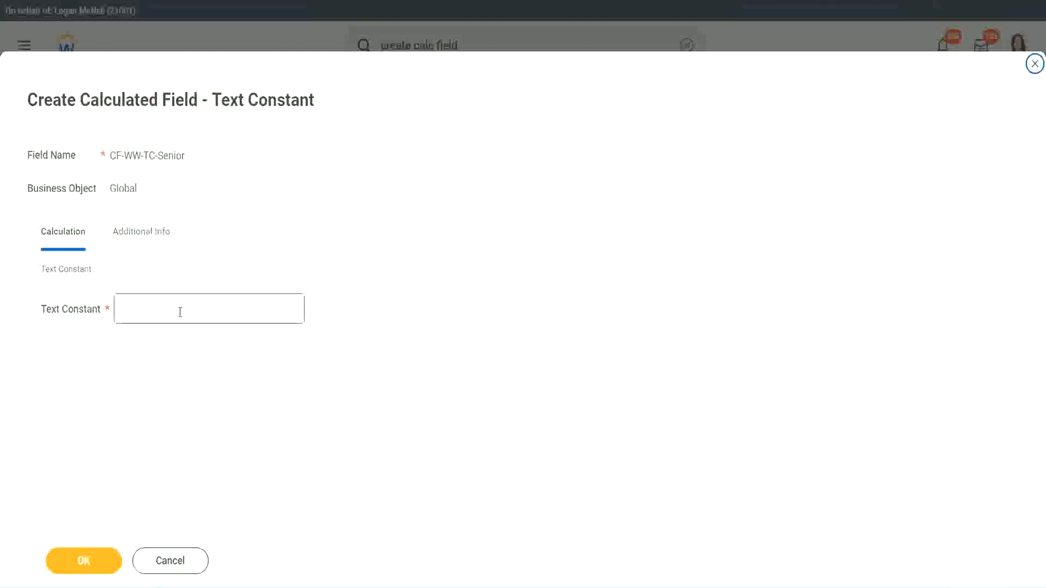
click(176, 306)
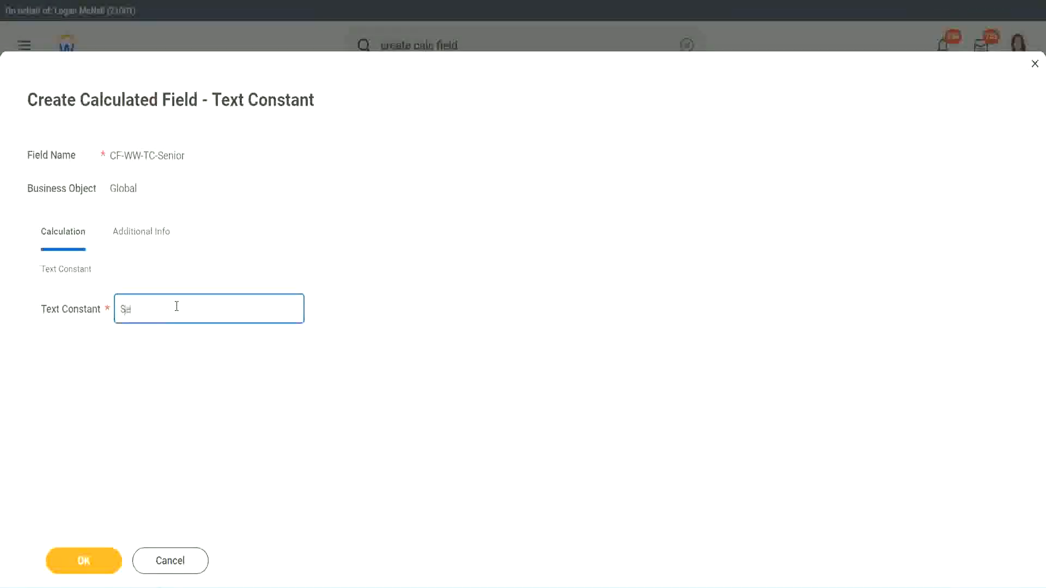
click(103, 553)
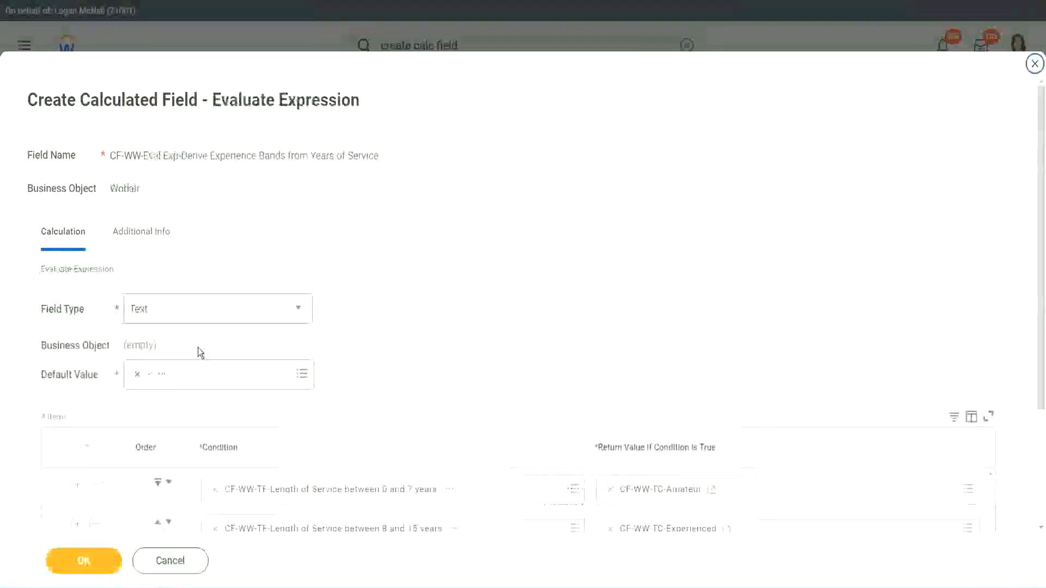
Step: Start a new calculated field for the fourth row's return value, reusing the copied CF-WW-TC-Senior name changed to CF-WW-TC-Legend
scroll(757, 391, down, 3)
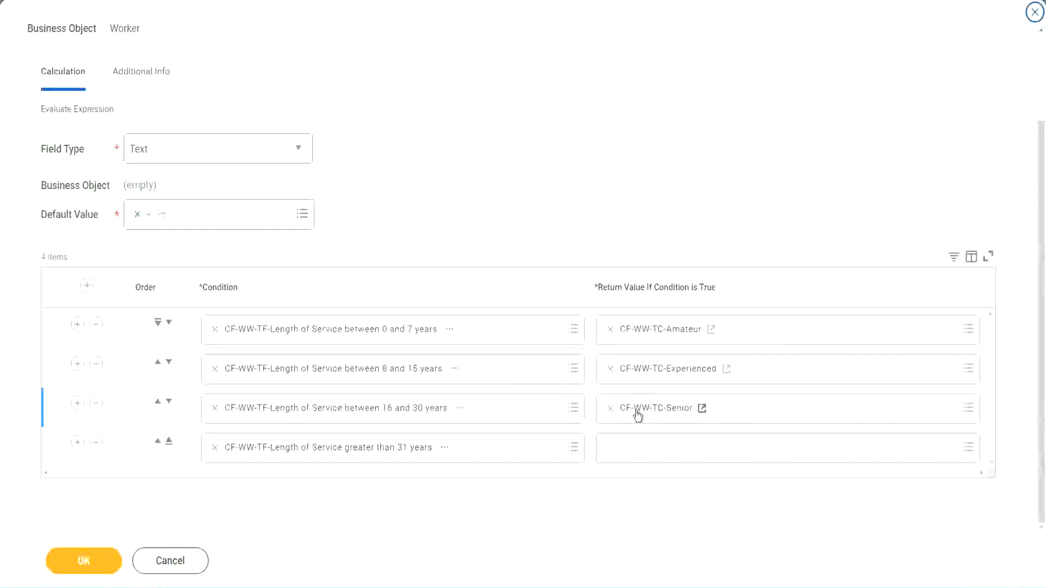
right_click(636, 411)
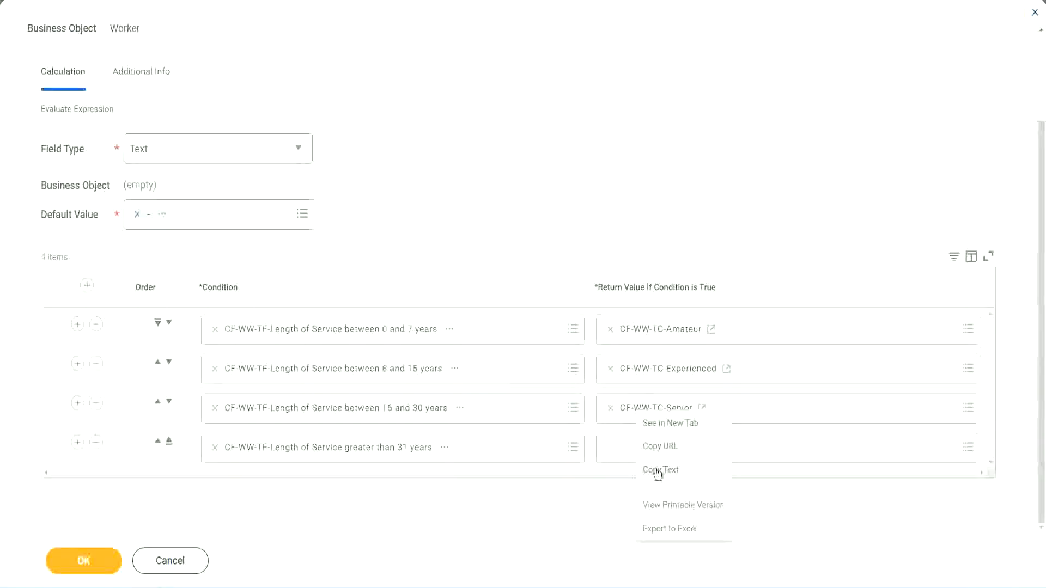
click(651, 467)
click(636, 452)
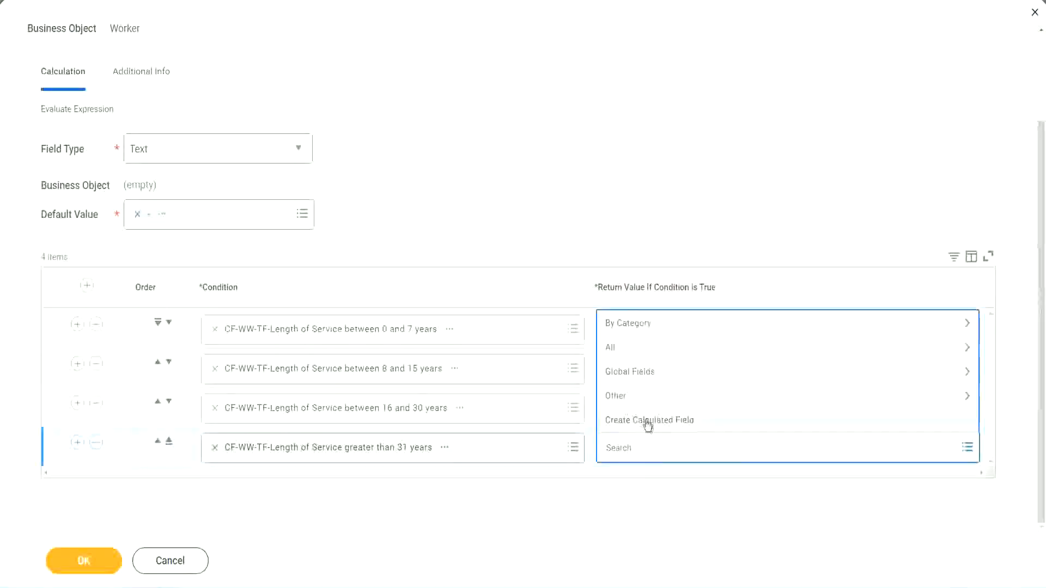
click(647, 423)
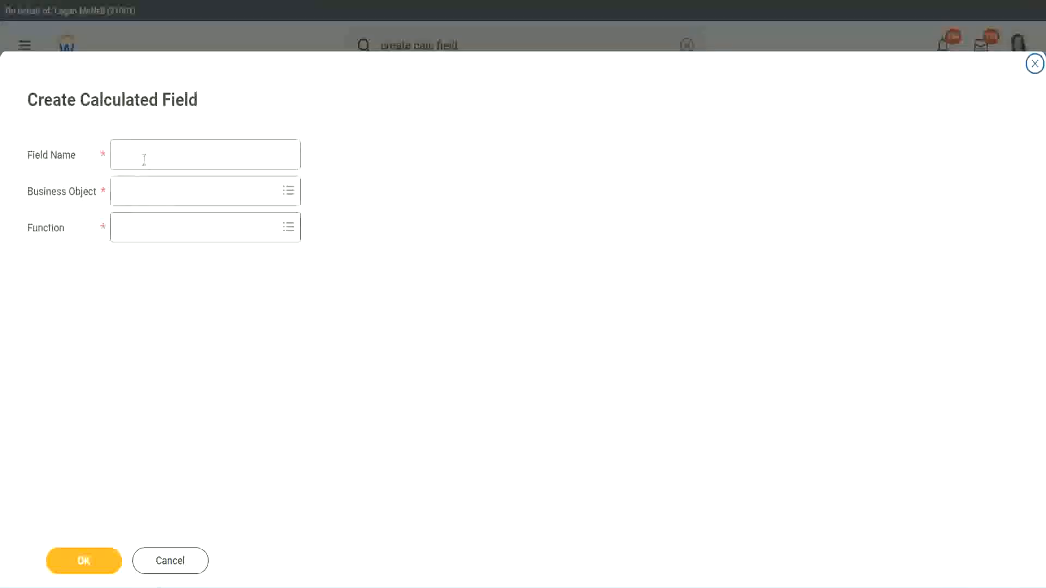
click(144, 159)
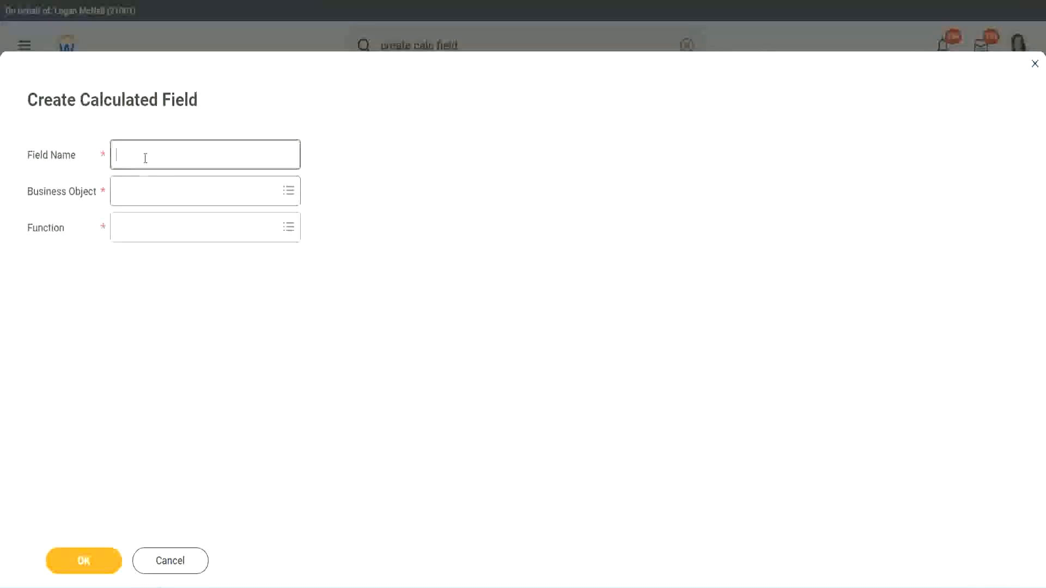
text(CF-WW-TC-Senior)
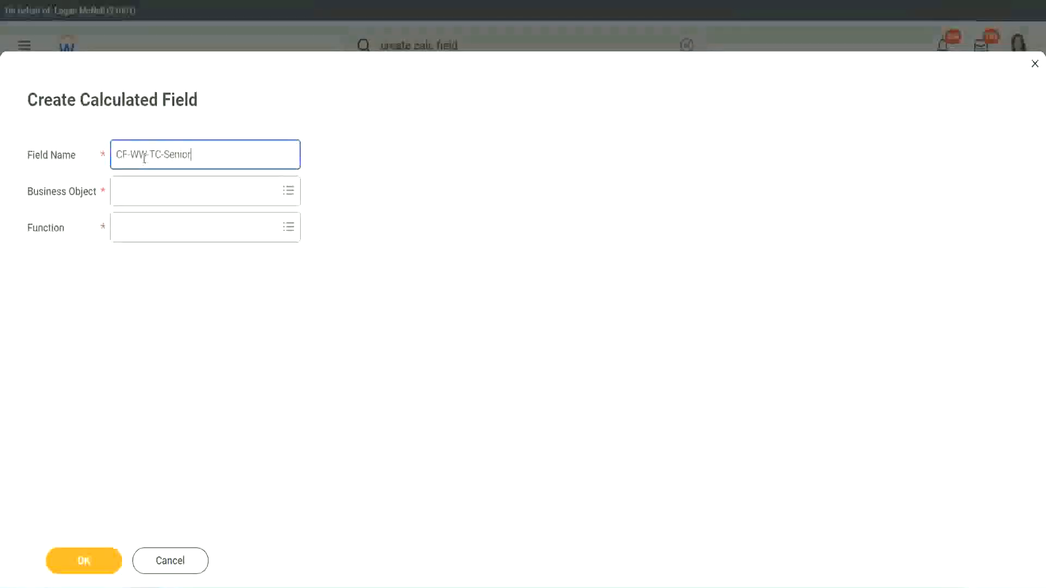
key(ctrl+shift+Left)
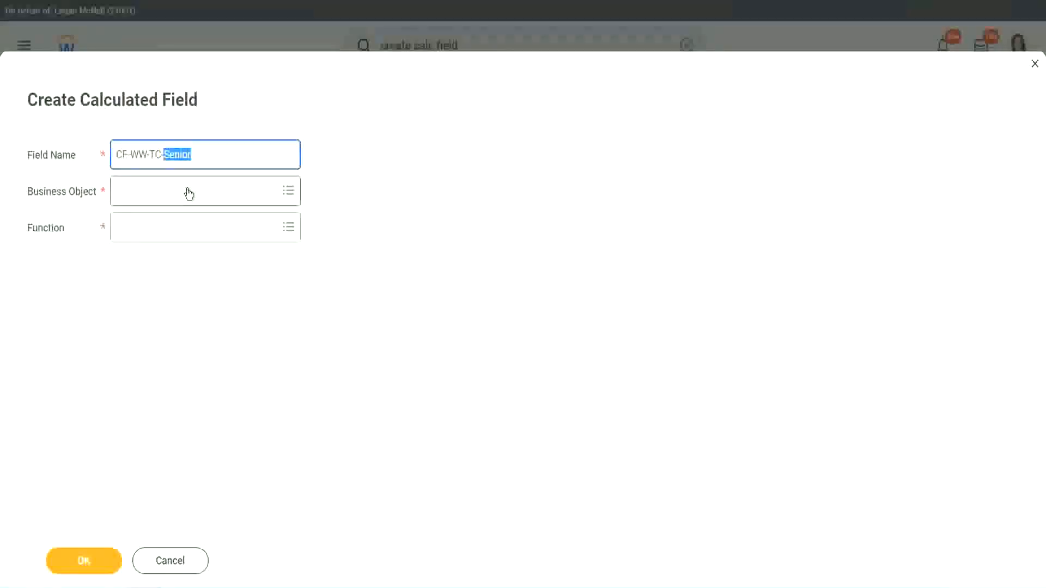
text(Legend)
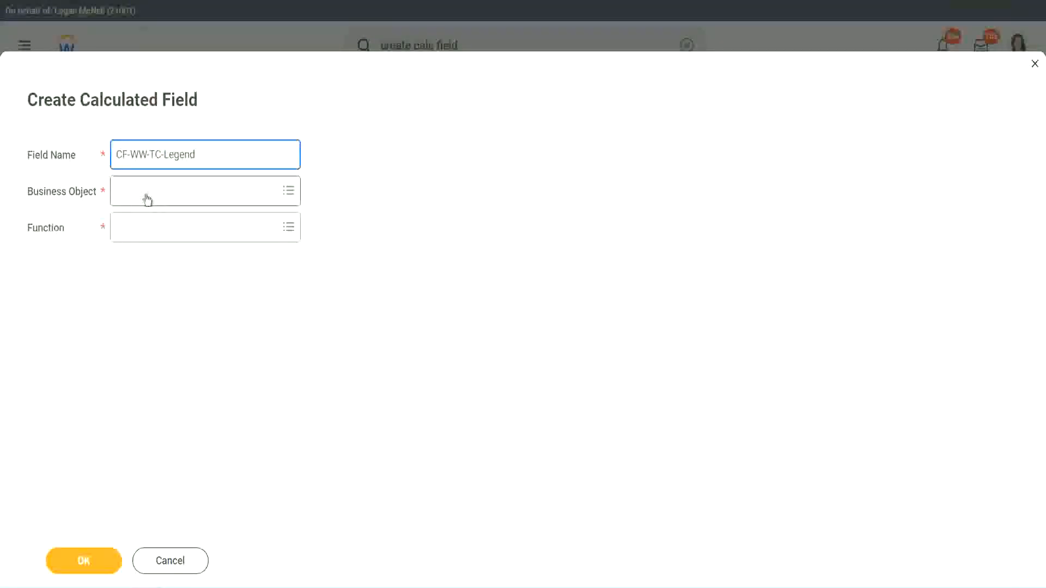
Step: Choose the Global business object and the Text Constant function for CF-WW-TC-Legend
click(147, 199)
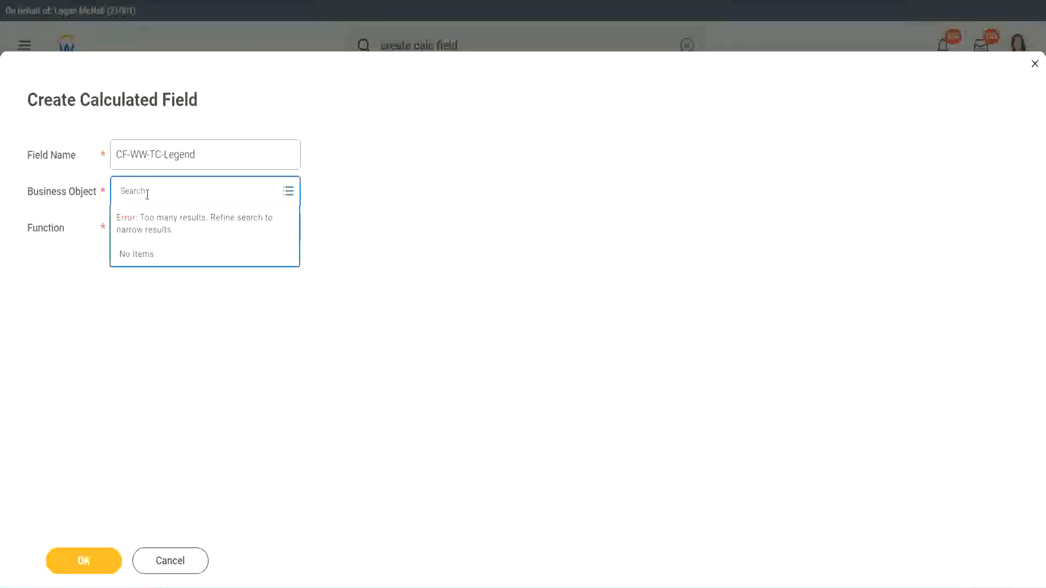
text(Global)
key(Return)
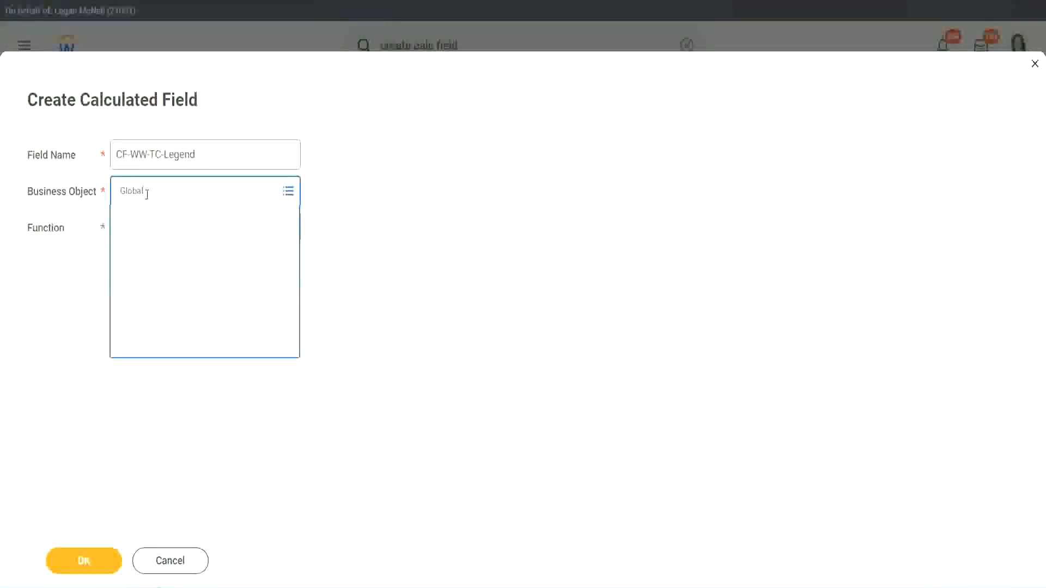
click(155, 251)
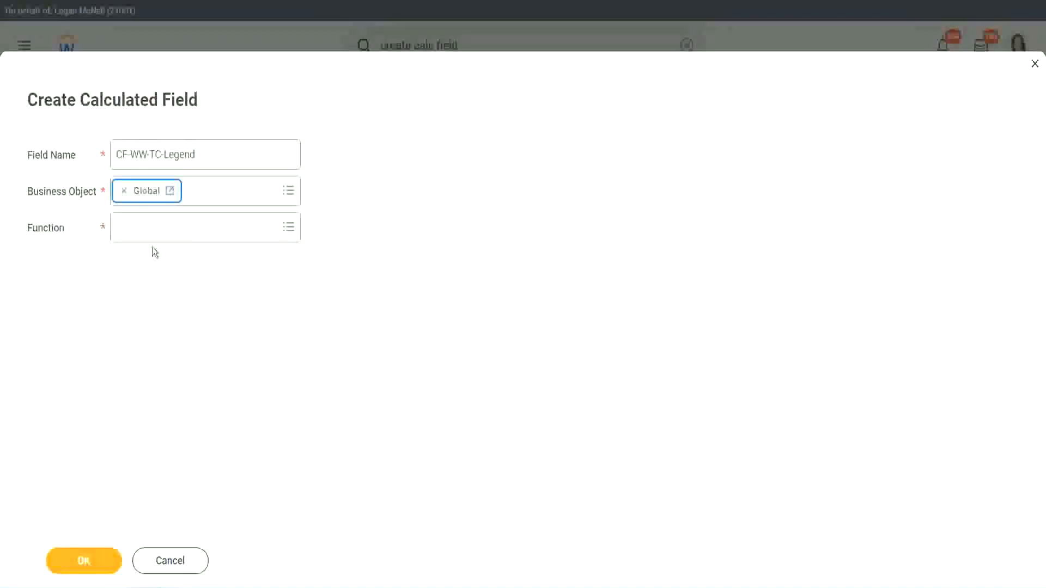
click(150, 228)
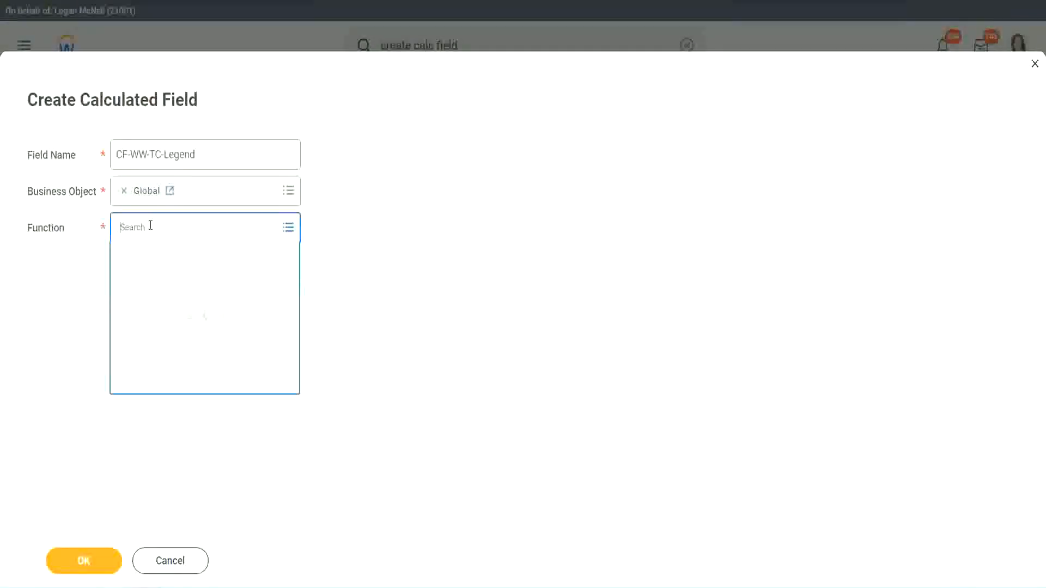
text(te)
key(Return)
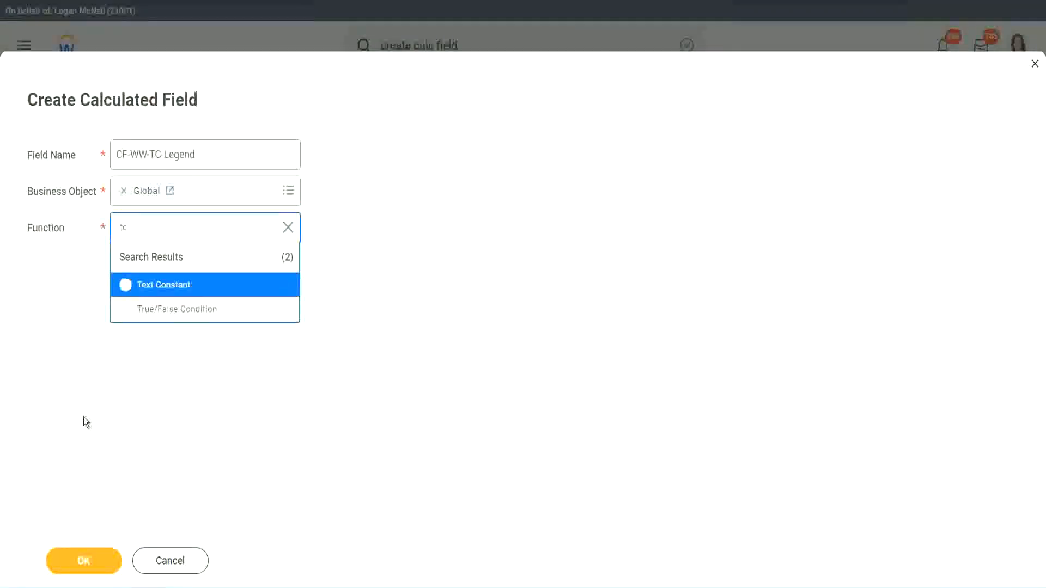
click(188, 289)
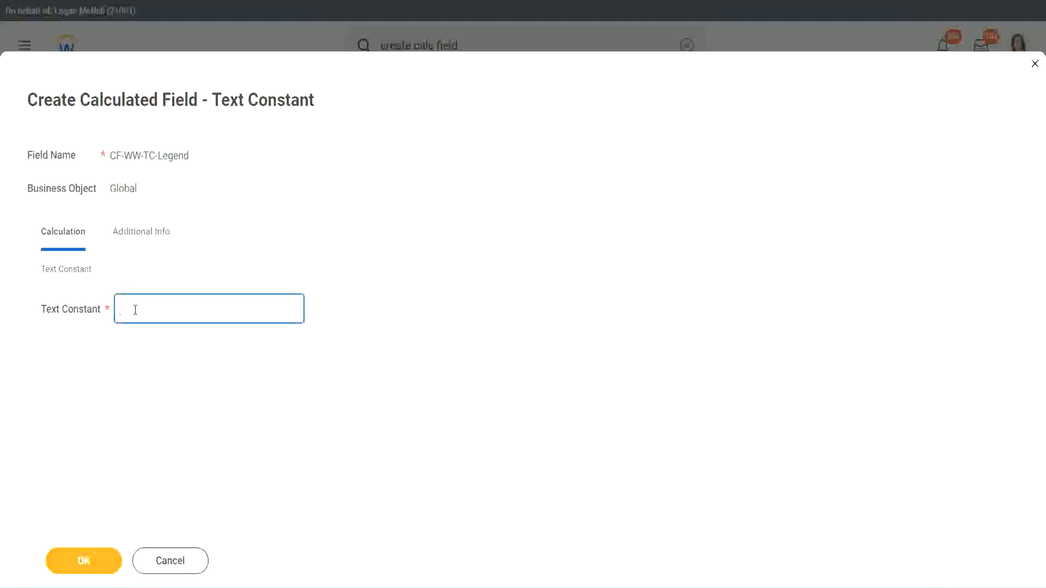
Step: Set the text constant to Legend and save the field as the fourth row's return value
text(Legend)
click(86, 561)
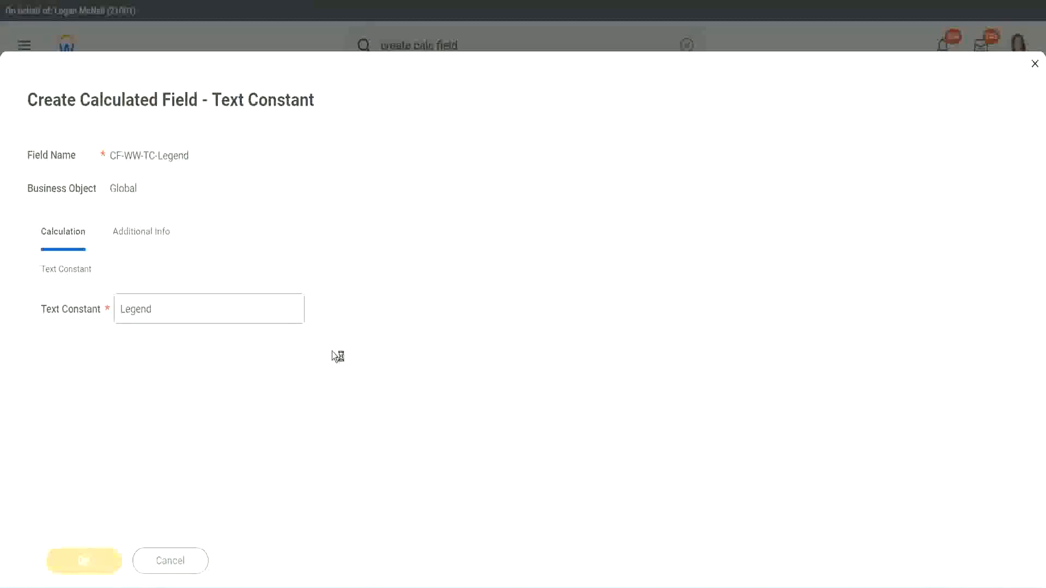
scroll(554, 294, down, 3)
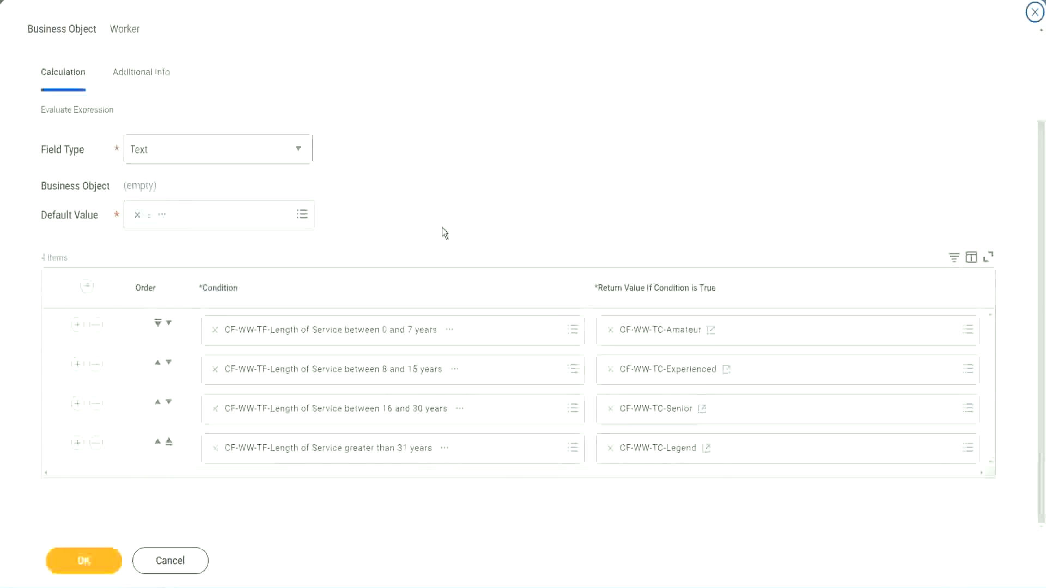
Step: Review the field type, conditions and return values, and save the Evaluate Expression calculated field
scroll(443, 219, up, 1)
scroll(443, 218, up, 1)
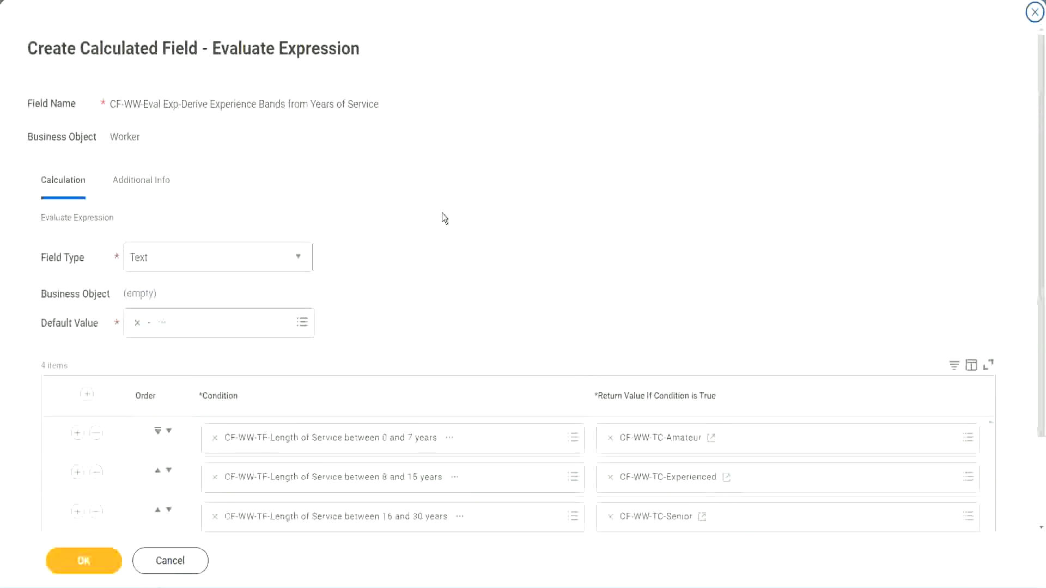
scroll(441, 213, down, 2)
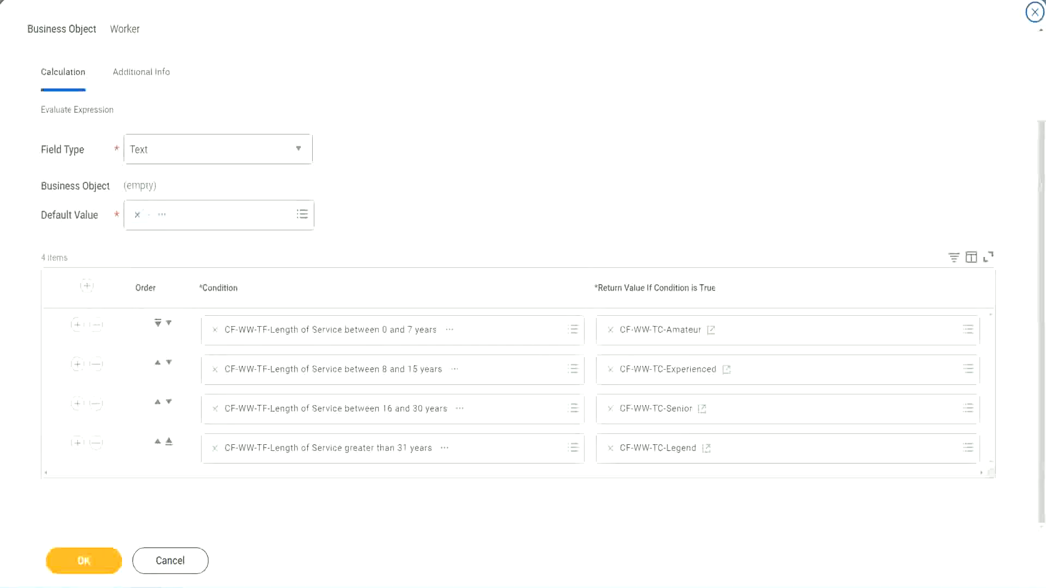
drag(670, 152, 679, 257)
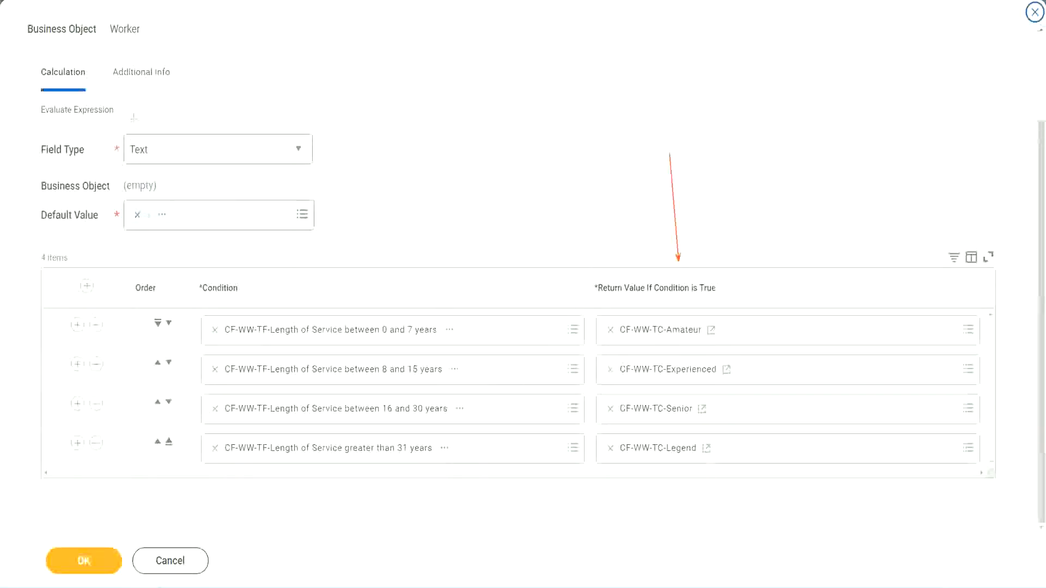
drag(130, 94, 134, 131)
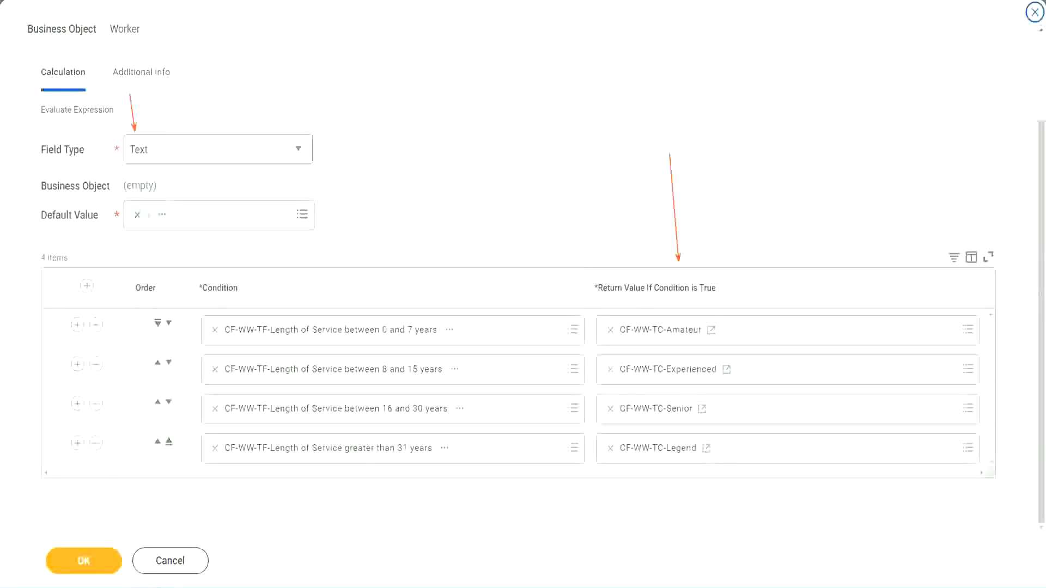
click(89, 559)
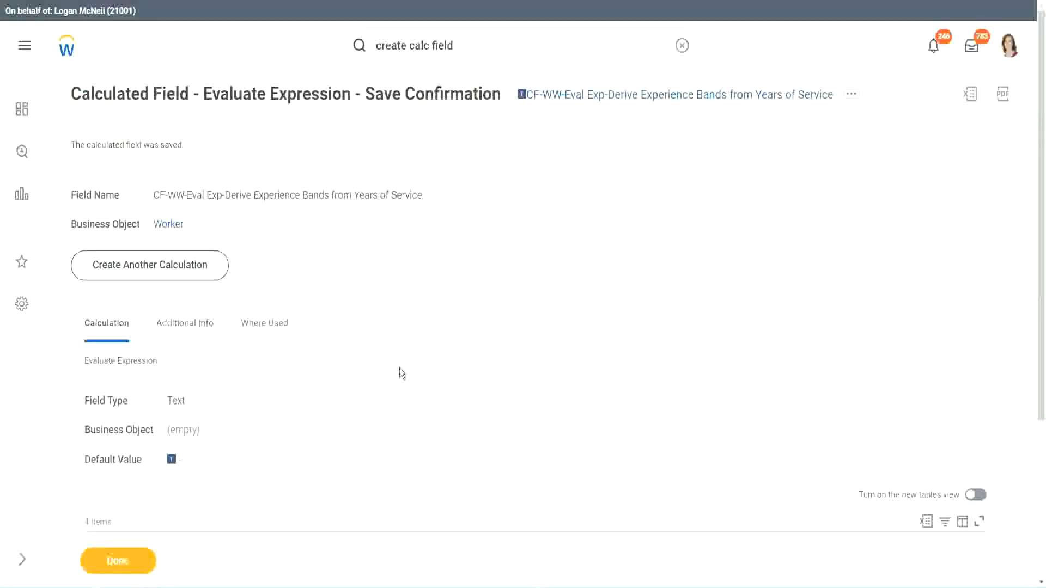
Step: Check the saved experience bands field's condition table and copy the calculated field's name
scroll(400, 368, down, 4)
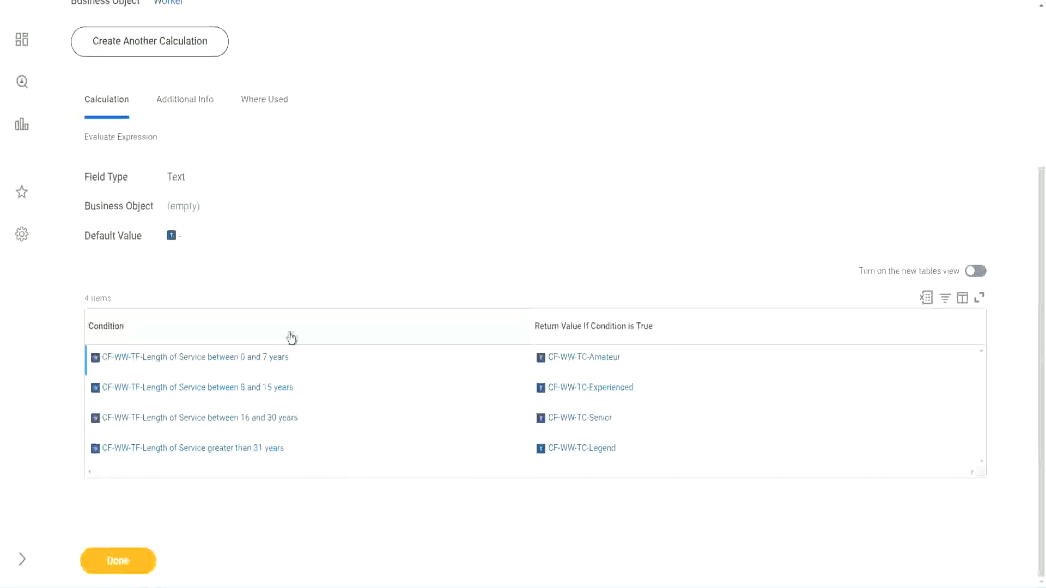
scroll(352, 222, up, 4)
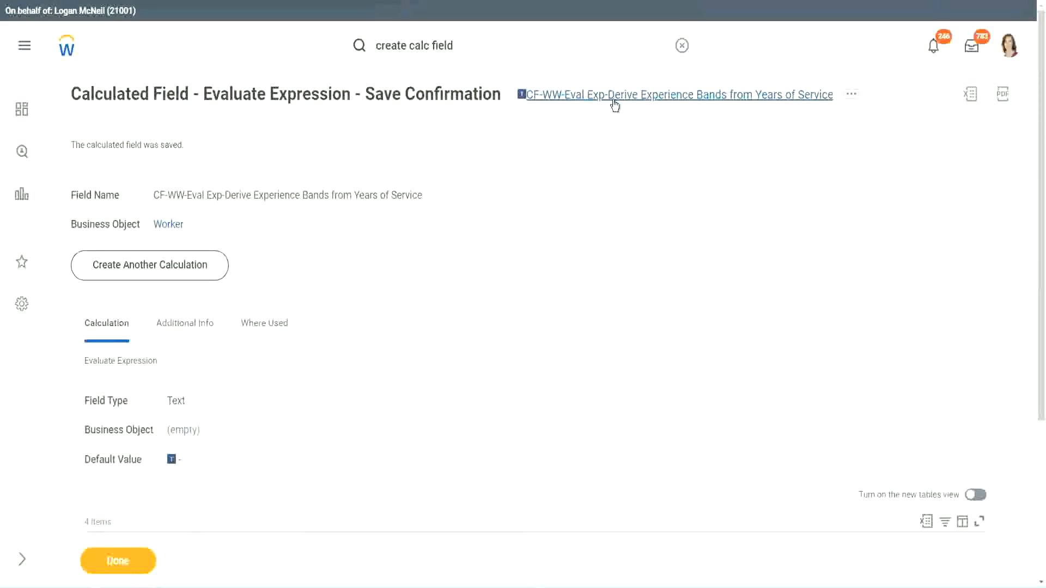
click(643, 168)
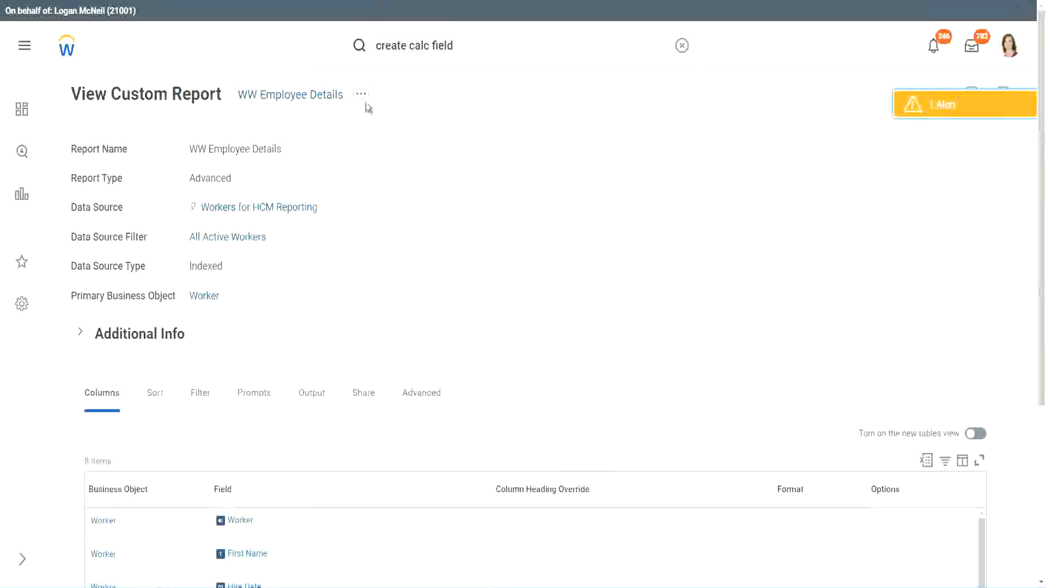
Step: Open the WW Employee Details custom report for editing at its column definitions
click(363, 102)
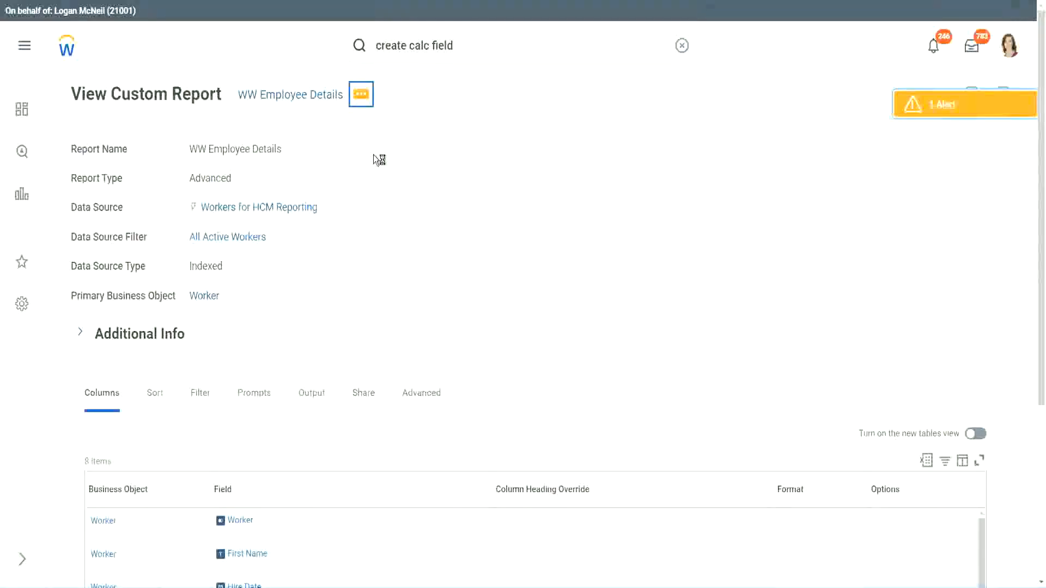
mouse_move(427, 156)
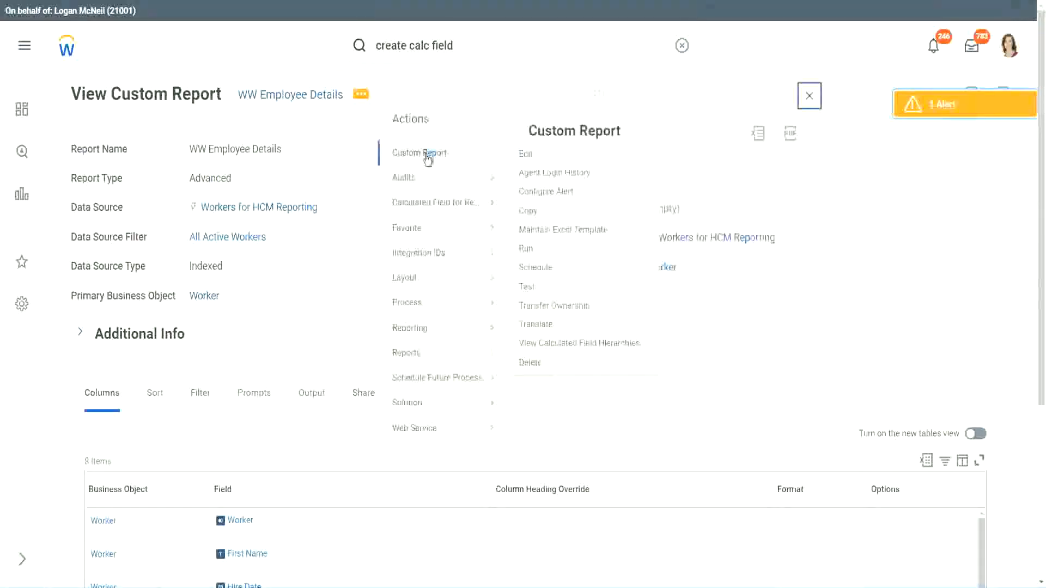
click(533, 158)
scroll(383, 237, down, 4)
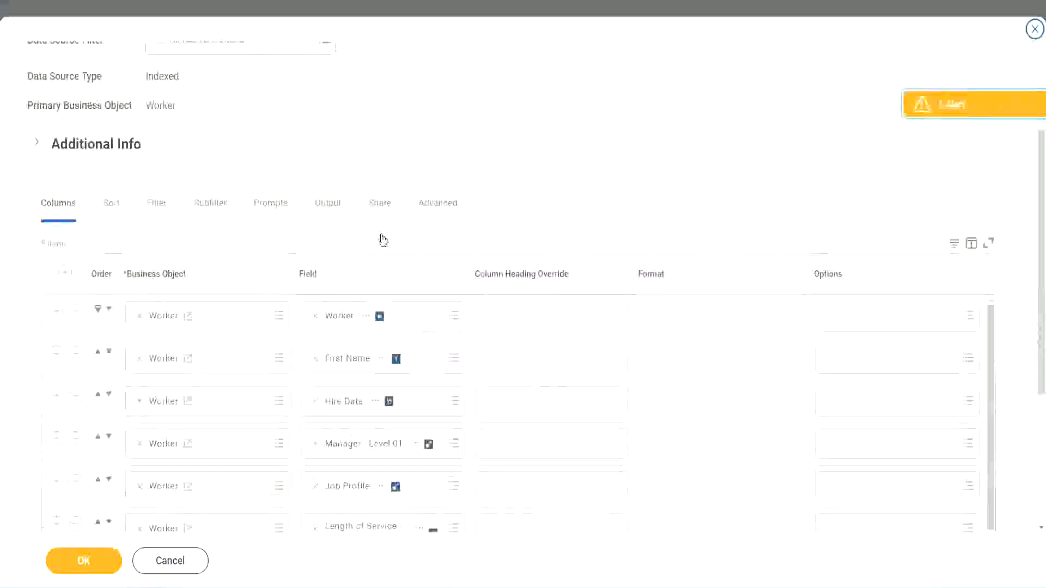
scroll(327, 283, down, 2)
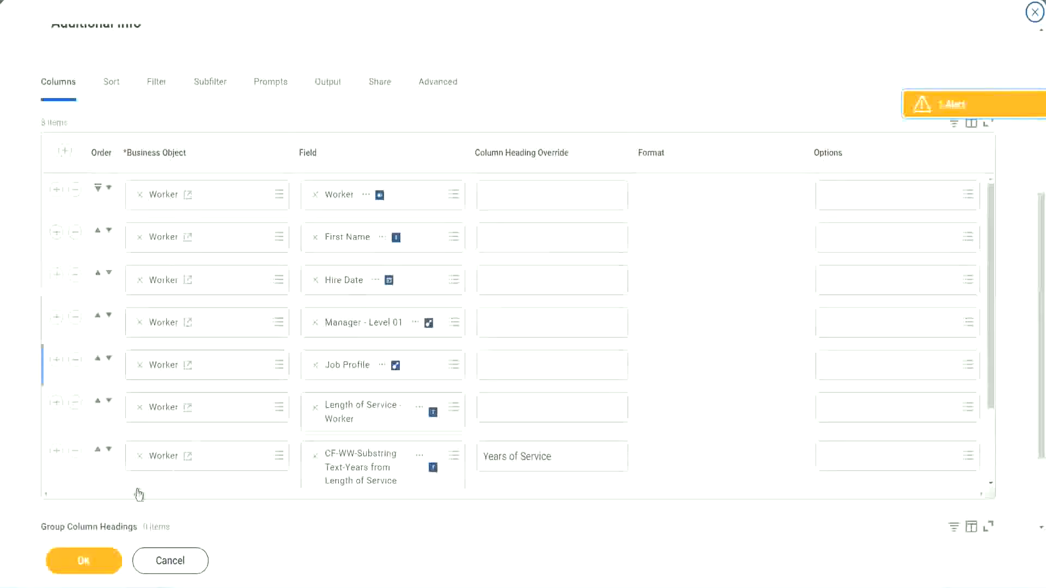
Step: Add an empty Worker column row to the report and remove the CF-WW-Substring Text-Years from Length of Service column
click(56, 452)
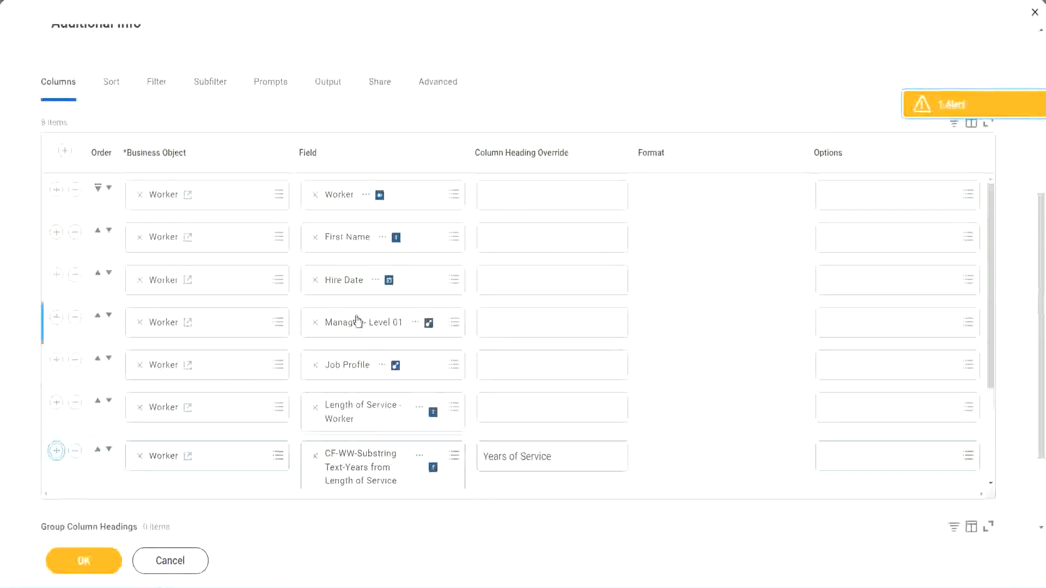
scroll(547, 359, down, 3)
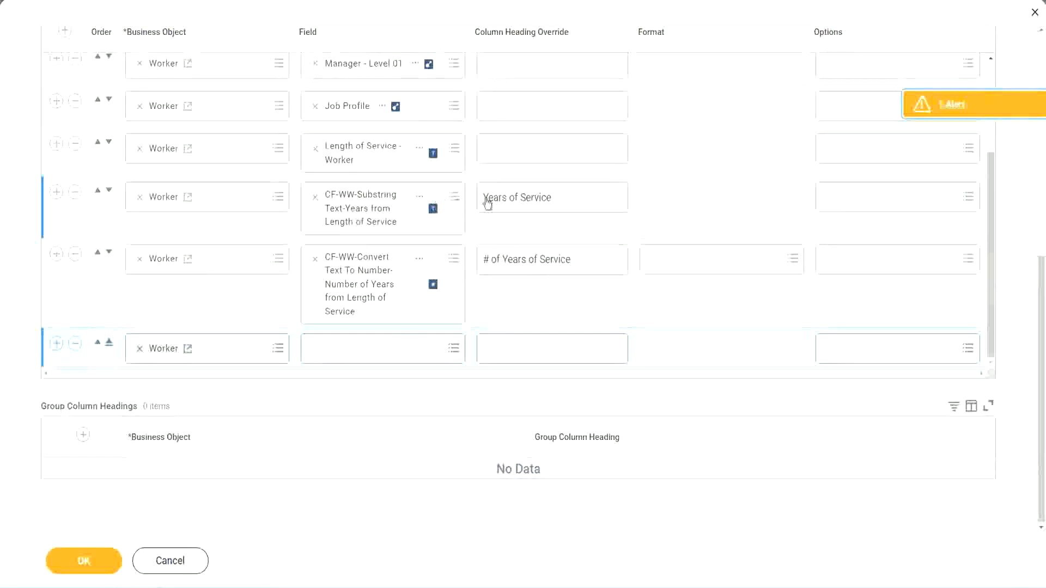
click(75, 192)
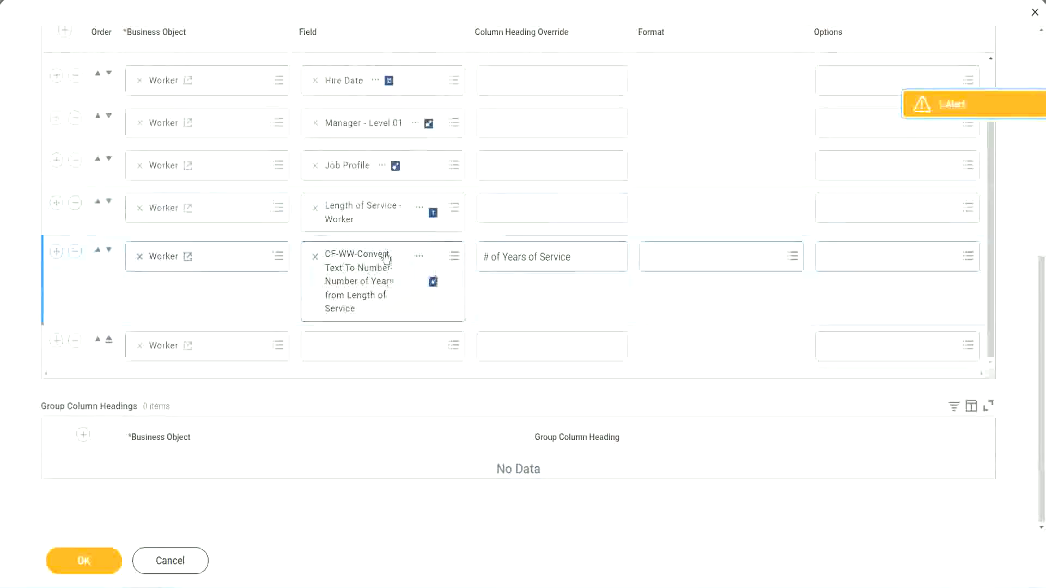
Step: Assign CF-WW-Eval Exp-Derive Experience Bands from Years of Service to the empty row and override its column heading with Experience Bands
click(342, 345)
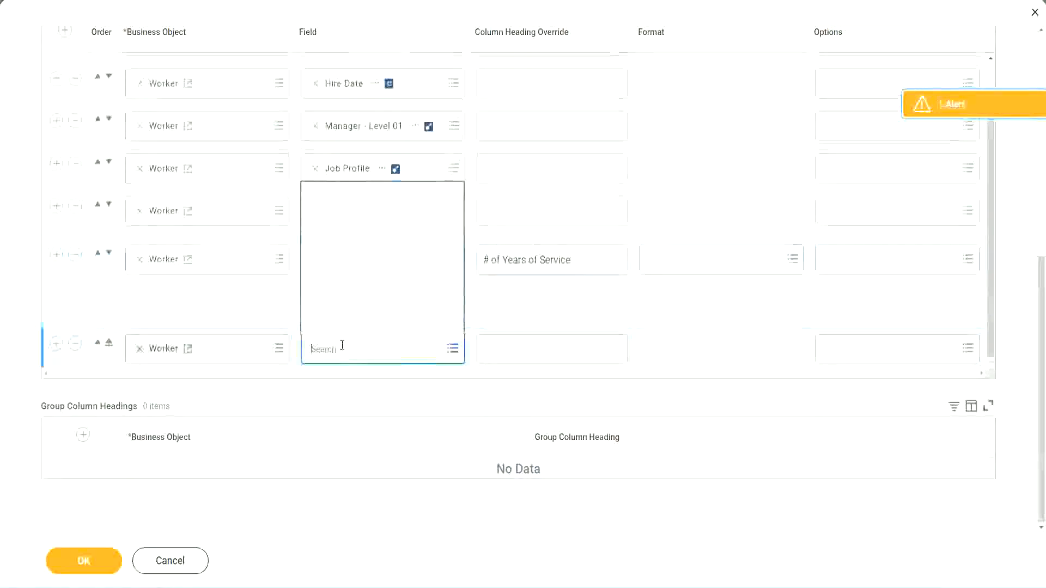
key(ctrl+v)
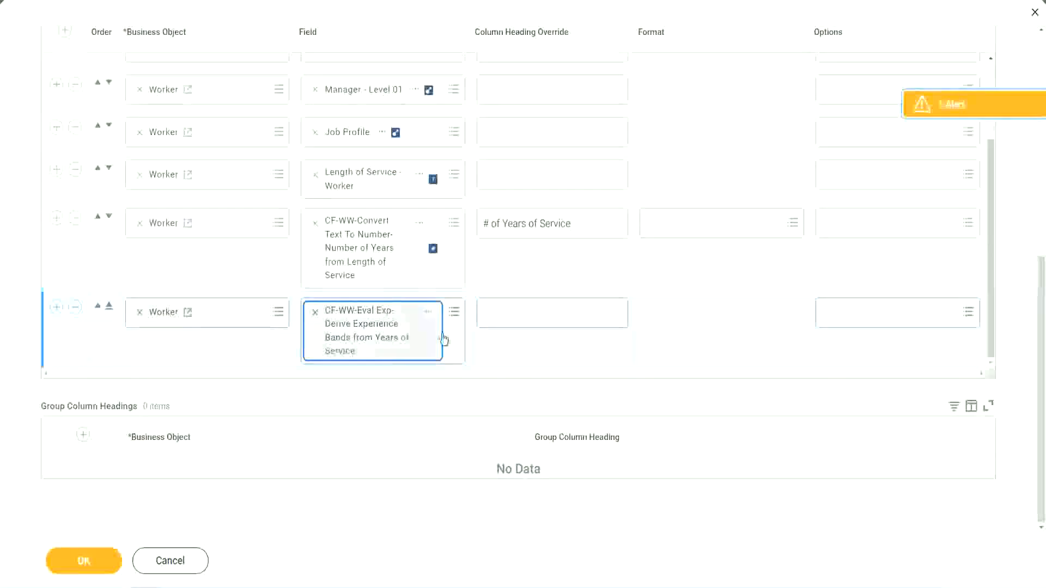
click(533, 314)
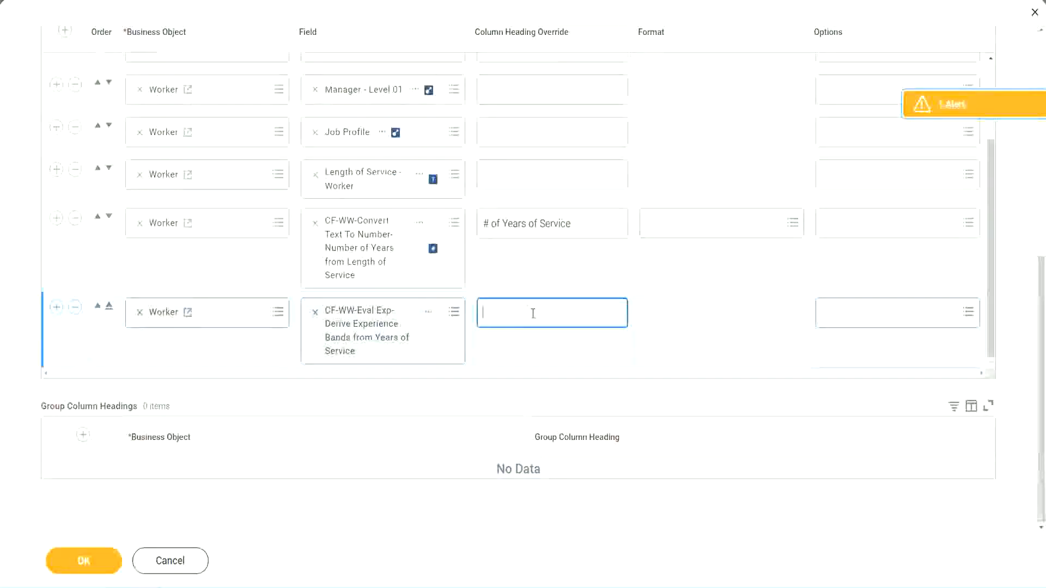
text(Experience Bands)
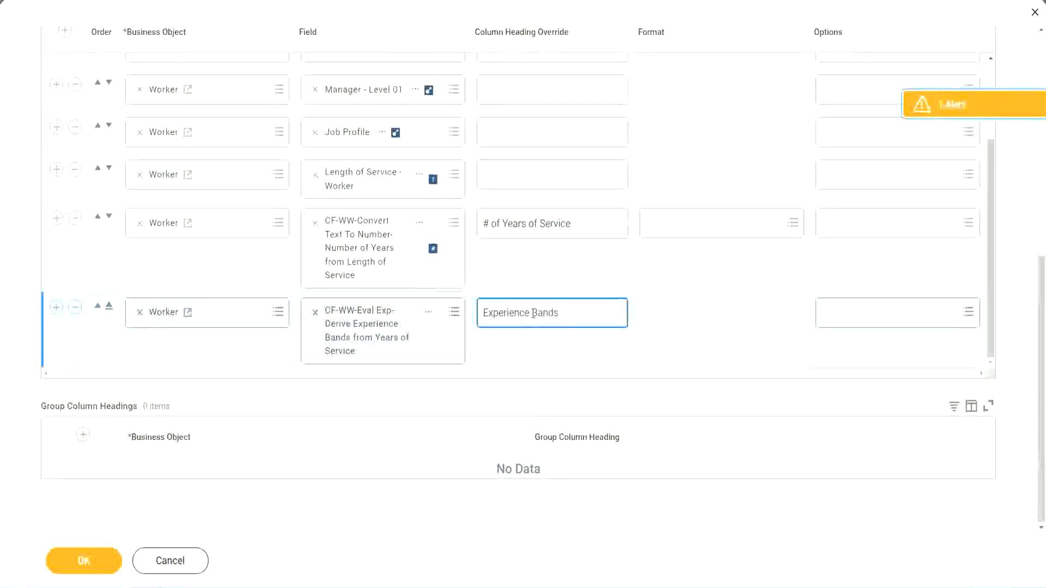
Step: Save the edited WW Employee Details report definition and run it with all worker type prompts left blank
click(100, 565)
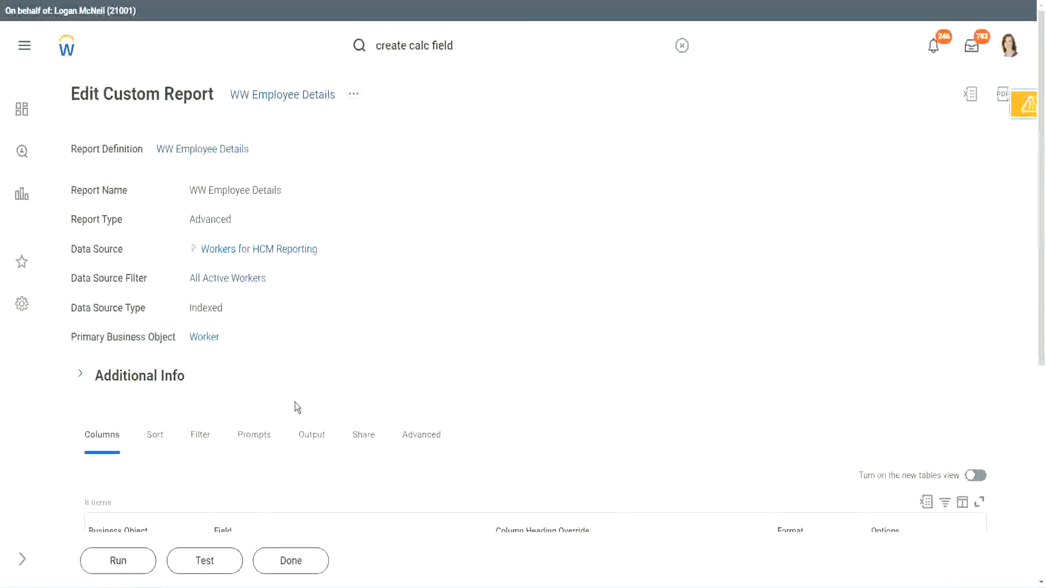
scroll(326, 374, down, 4)
click(121, 562)
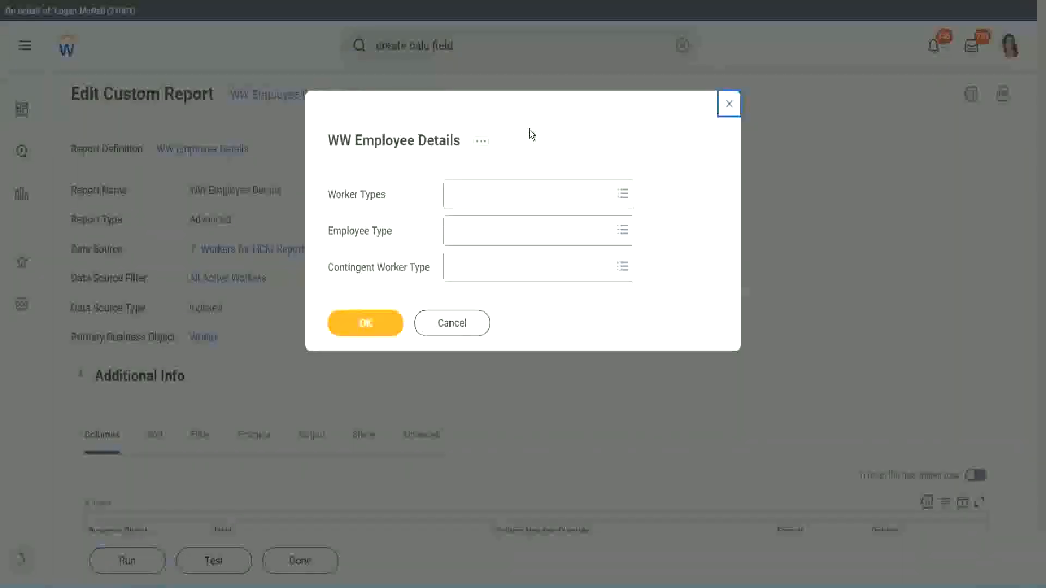
click(366, 322)
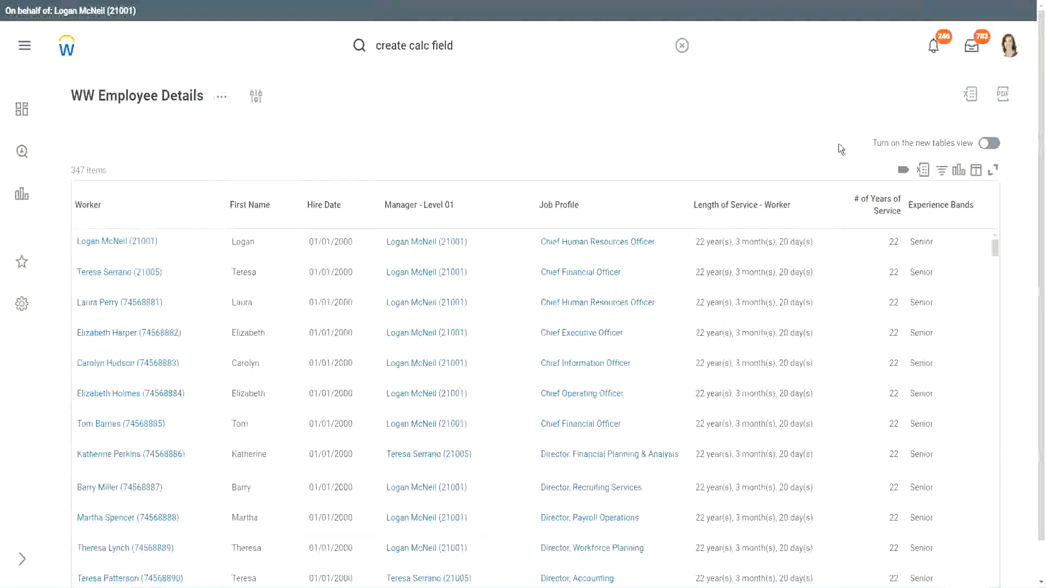
Step: Compare the first worker's years of service with the 16 - 30 years Senior band in the Notepad++ notes
scroll(838, 144, down, 1)
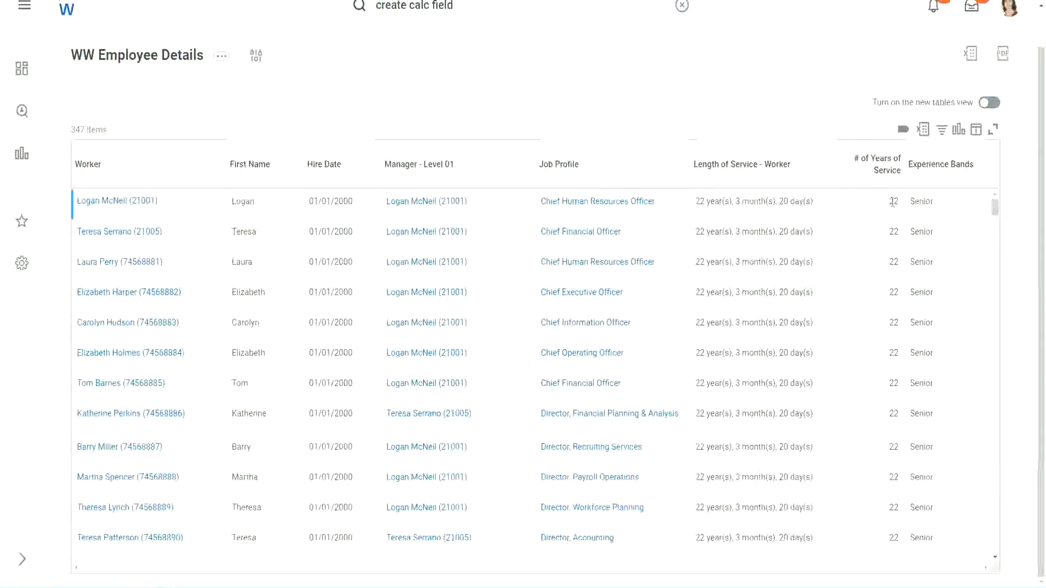
double_click(894, 202)
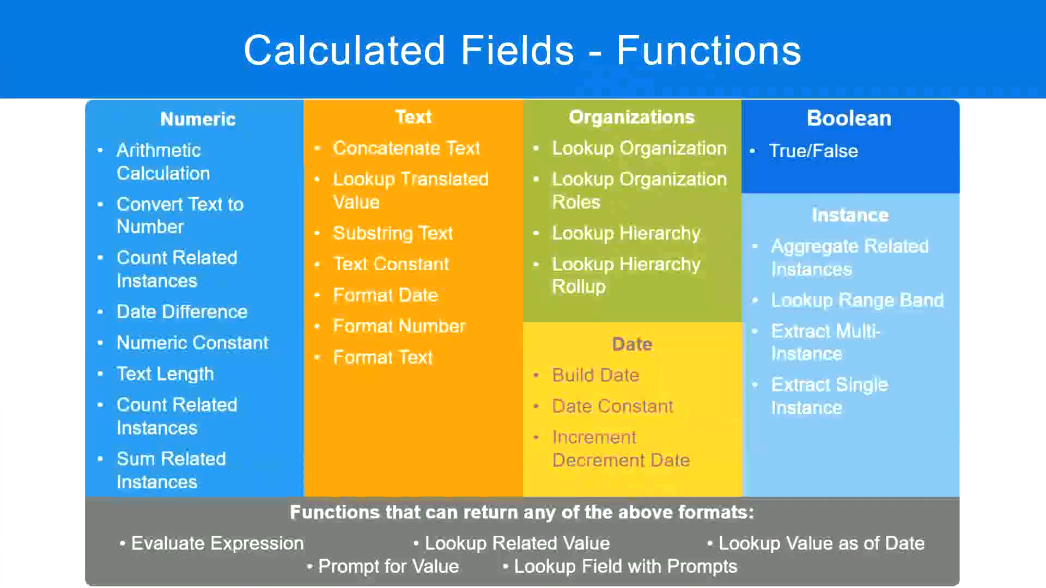
key(alt+Tab)
click(267, 191)
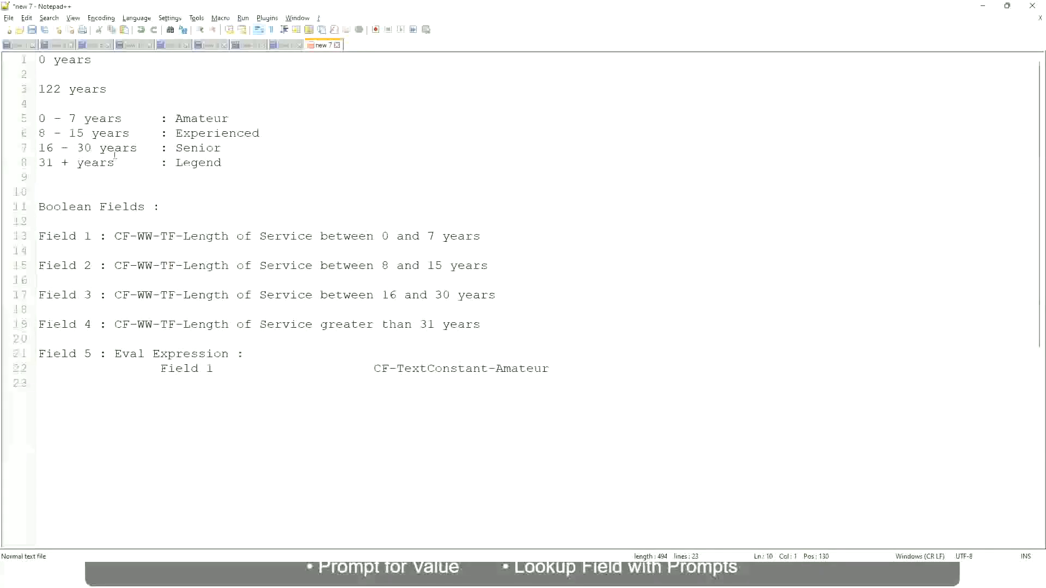
click(177, 147)
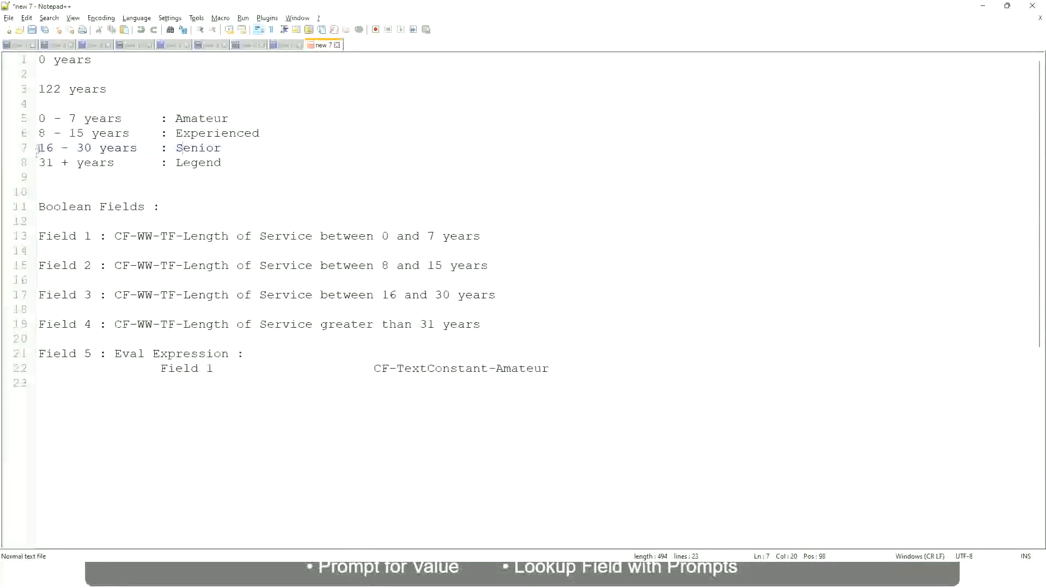
drag(39, 148, 100, 149)
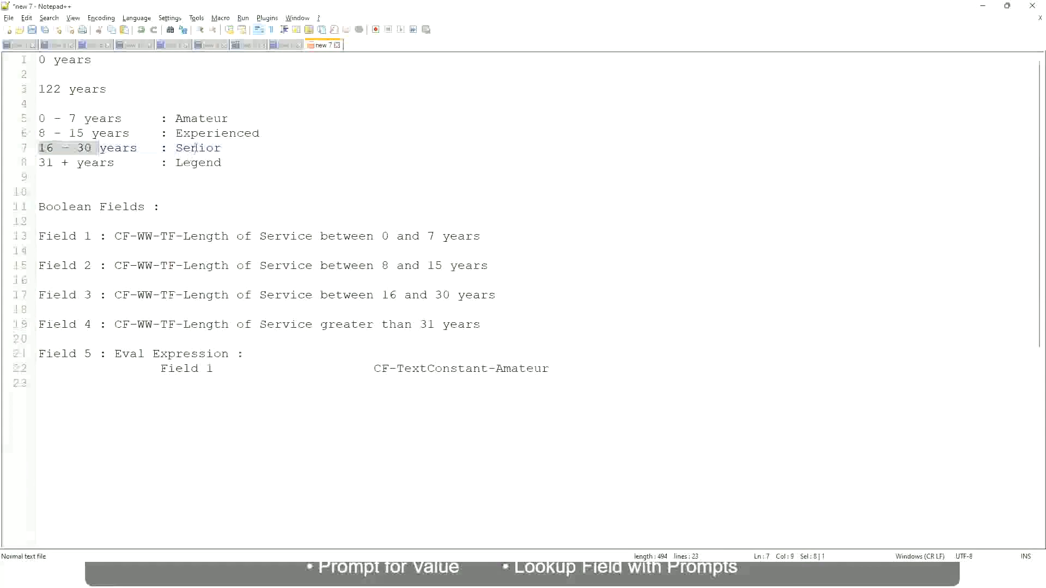
double_click(195, 148)
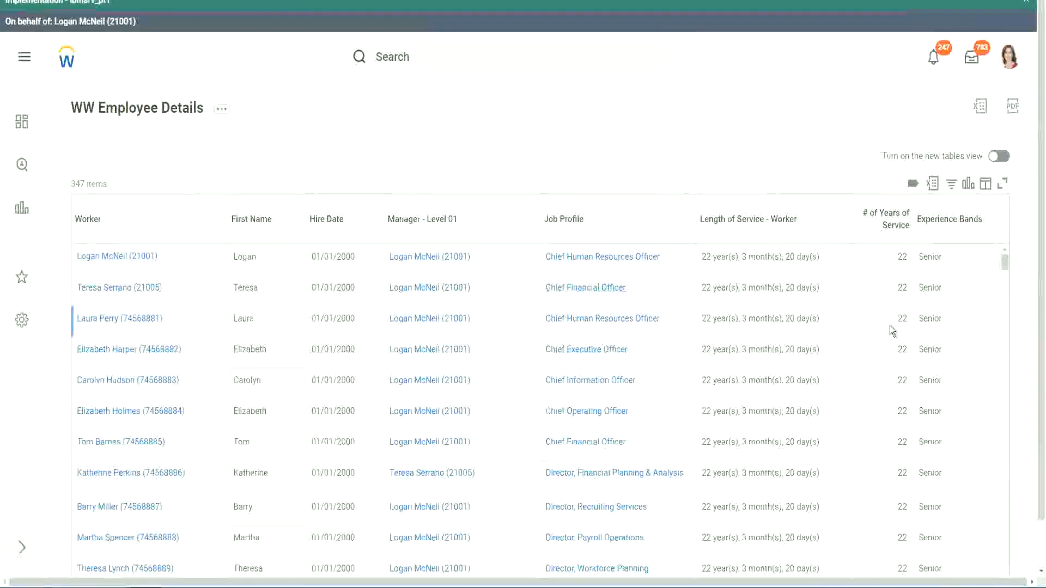
Step: Switch back to the WW Employee Details output and check the workers' years of service against their experience bands
scroll(890, 325, down, 2)
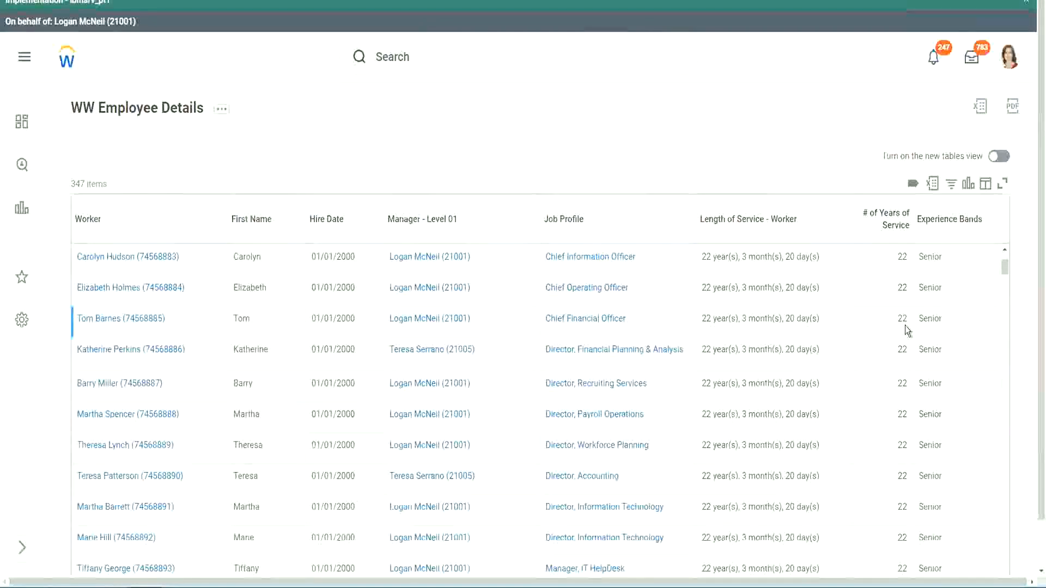
scroll(905, 335, down, 5)
scroll(911, 360, down, 5)
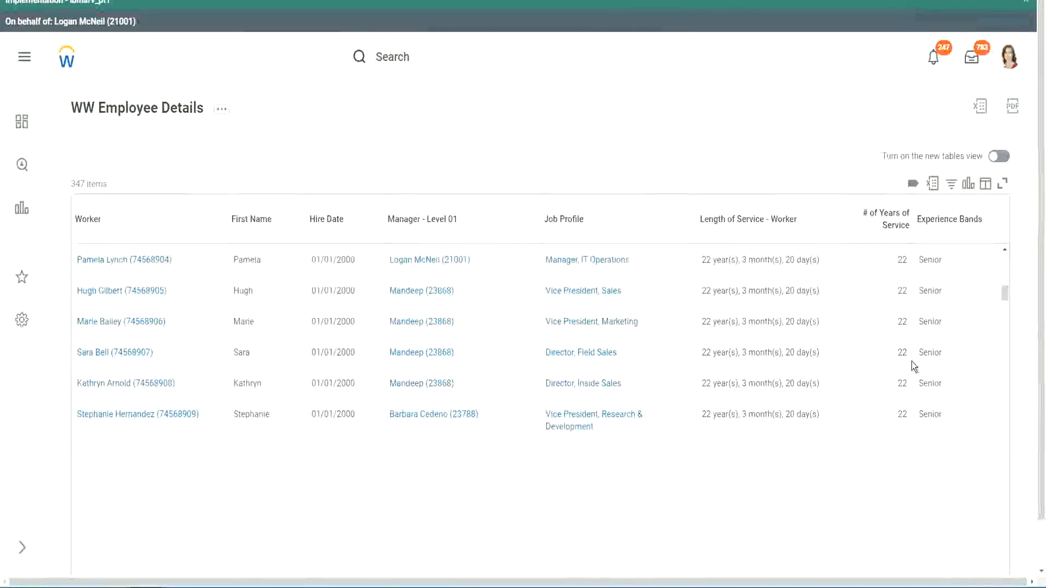
scroll(927, 375, down, 2)
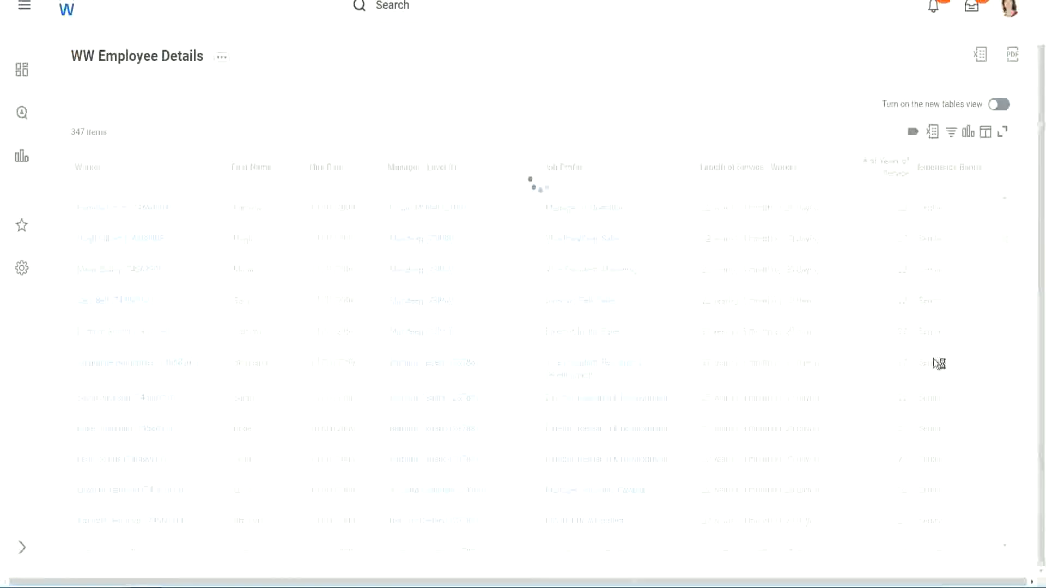
scroll(970, 307, down, 5)
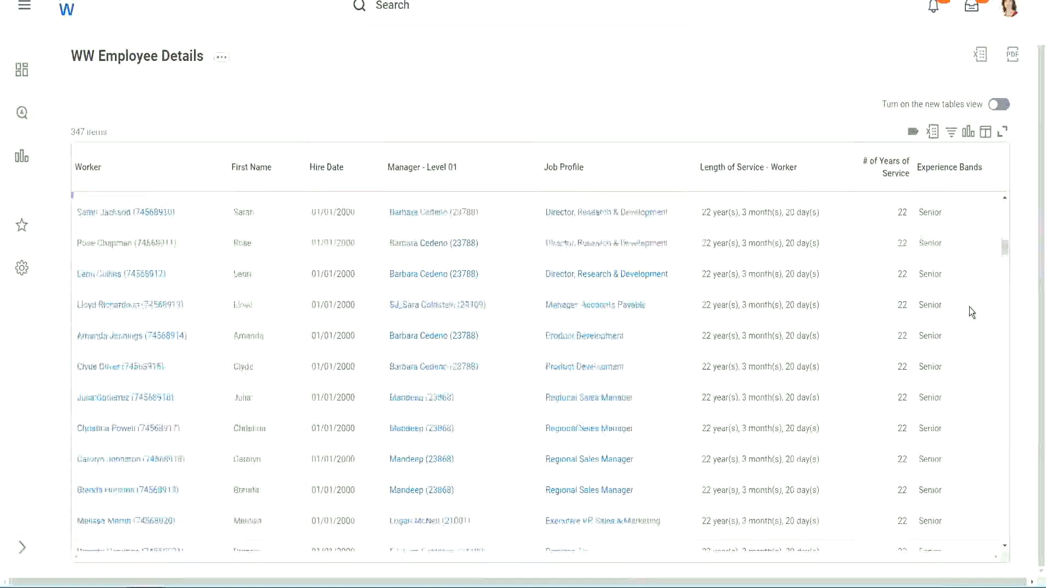
scroll(969, 306, down, 3)
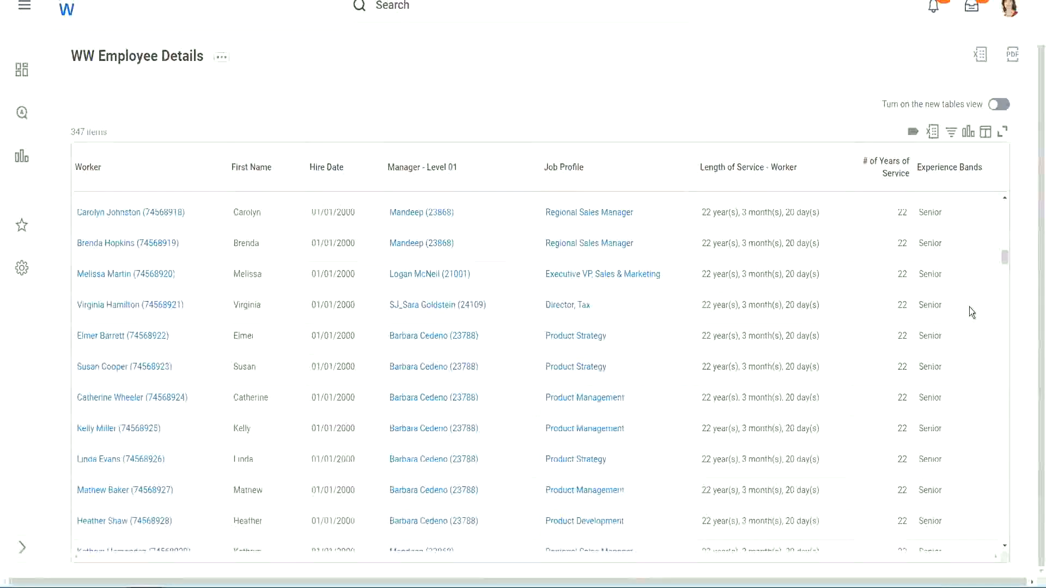
scroll(969, 306, down, 5)
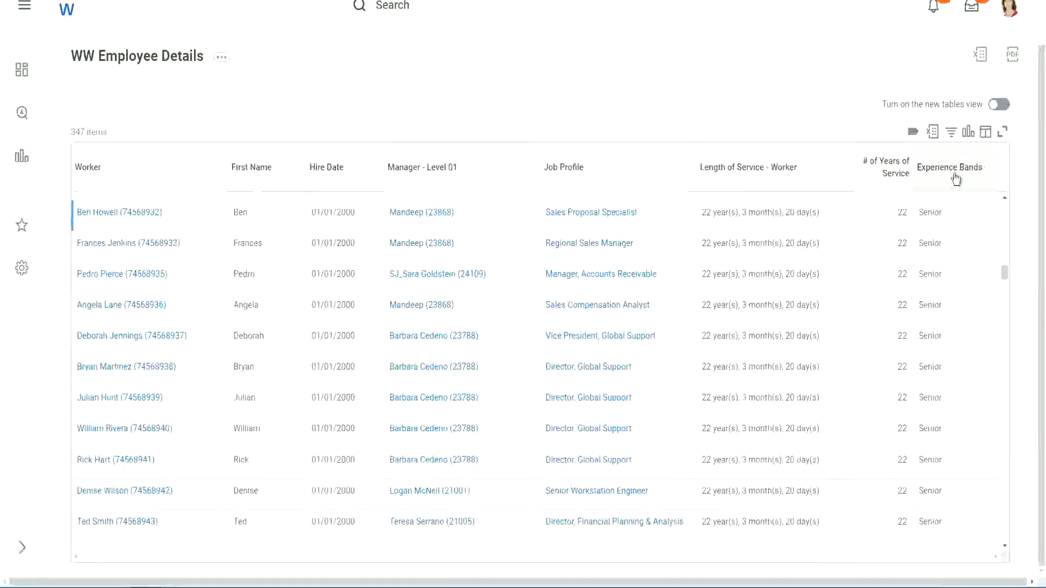
Step: Filter the report output to rows whose Experience Bands value contains Amateur
click(955, 173)
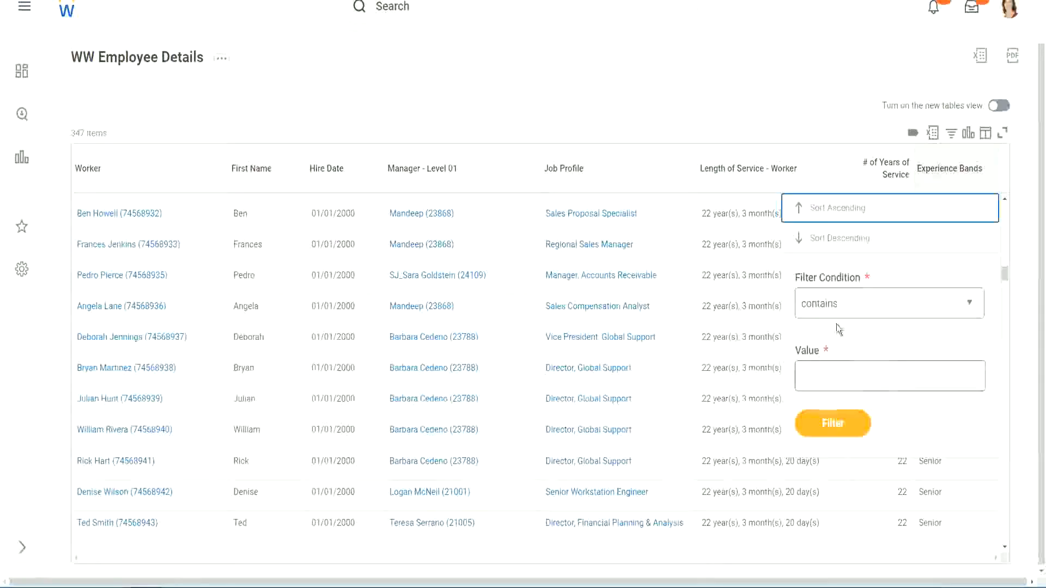
click(829, 366)
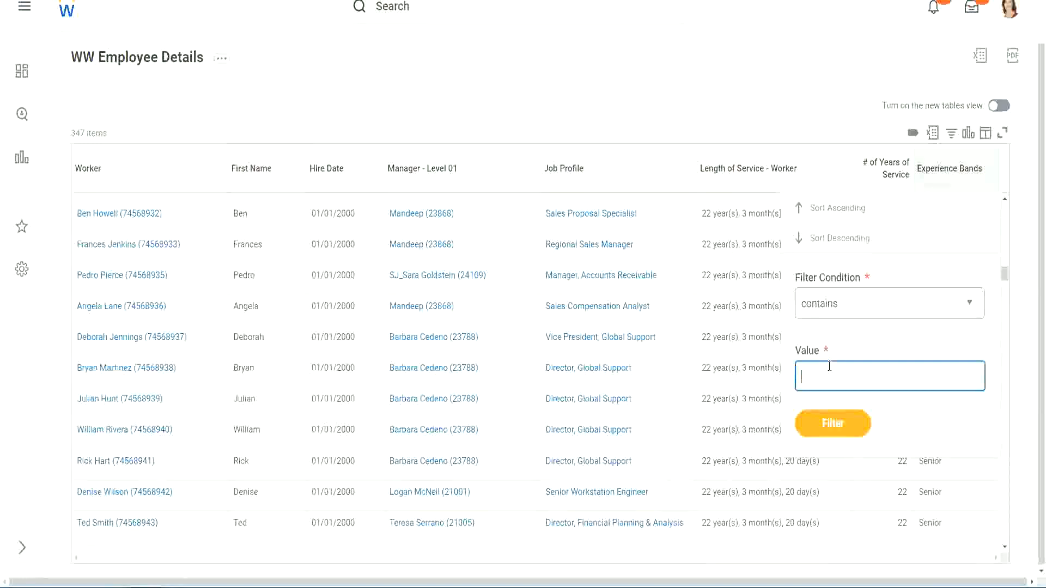
text(Amateur)
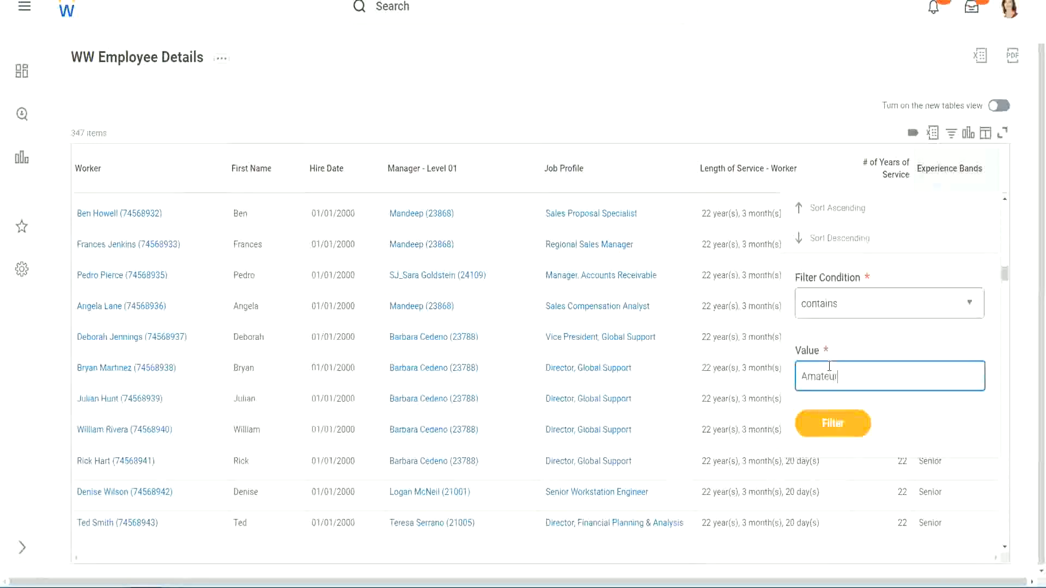
click(827, 425)
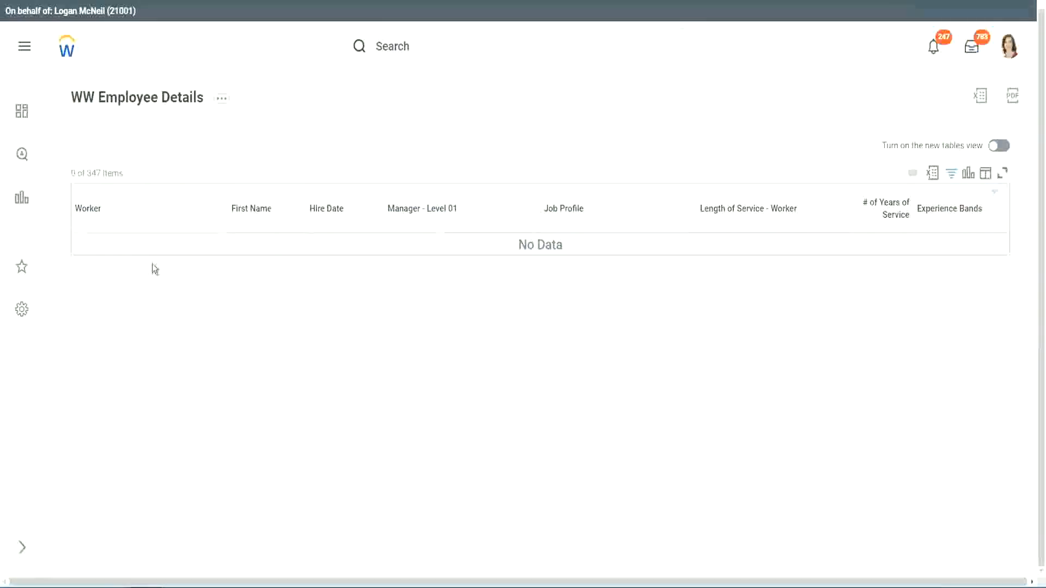
Step: Change the Experience Bands filter value to Legend and apply it
click(948, 209)
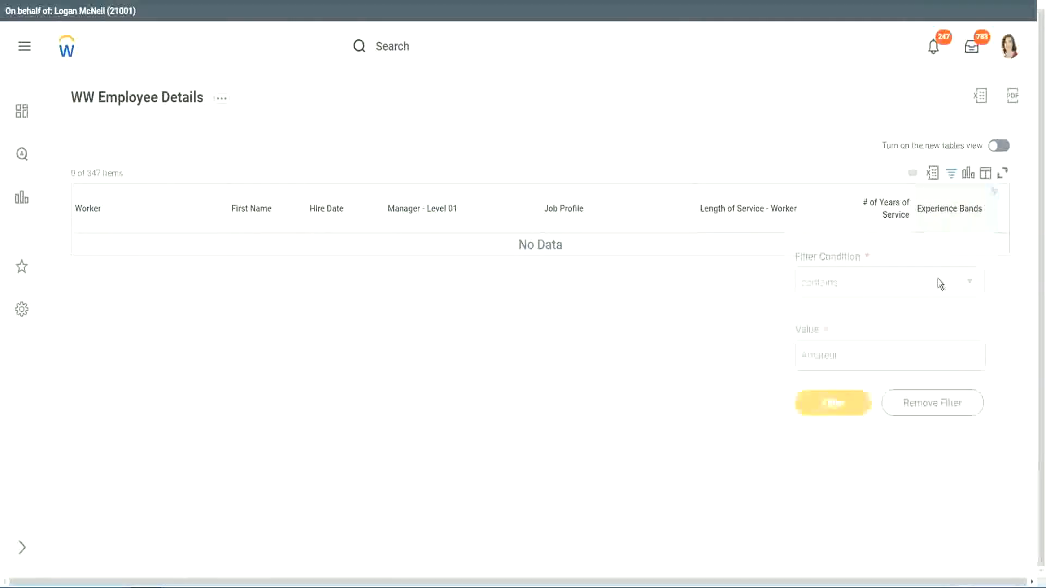
drag(845, 353, 747, 358)
click(857, 396)
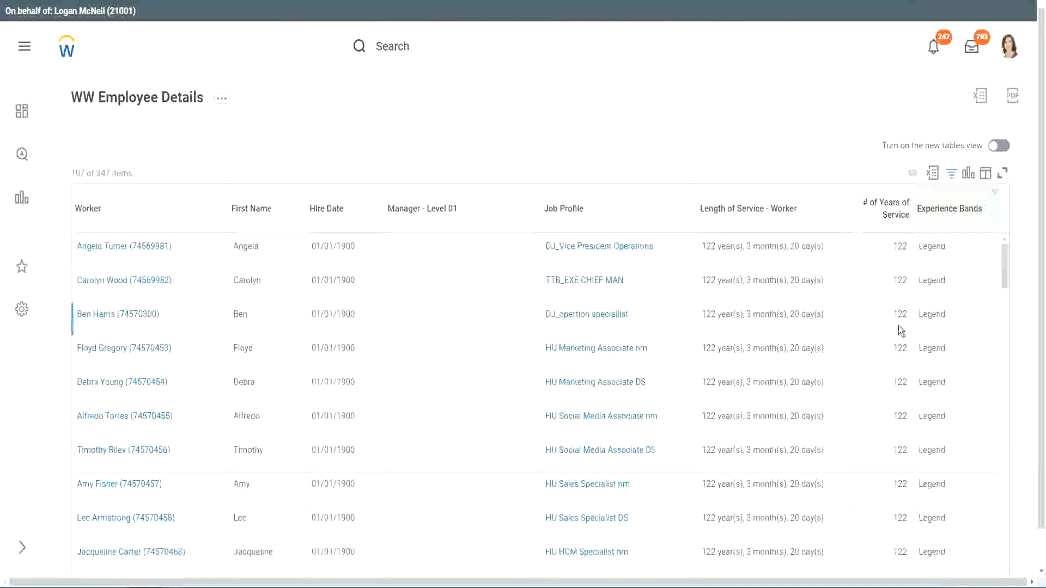
Step: Examine the Legend rows through to the end, checking hire dates and years of service against the band
scroll(898, 326, down, 10)
scroll(898, 325, down, 5)
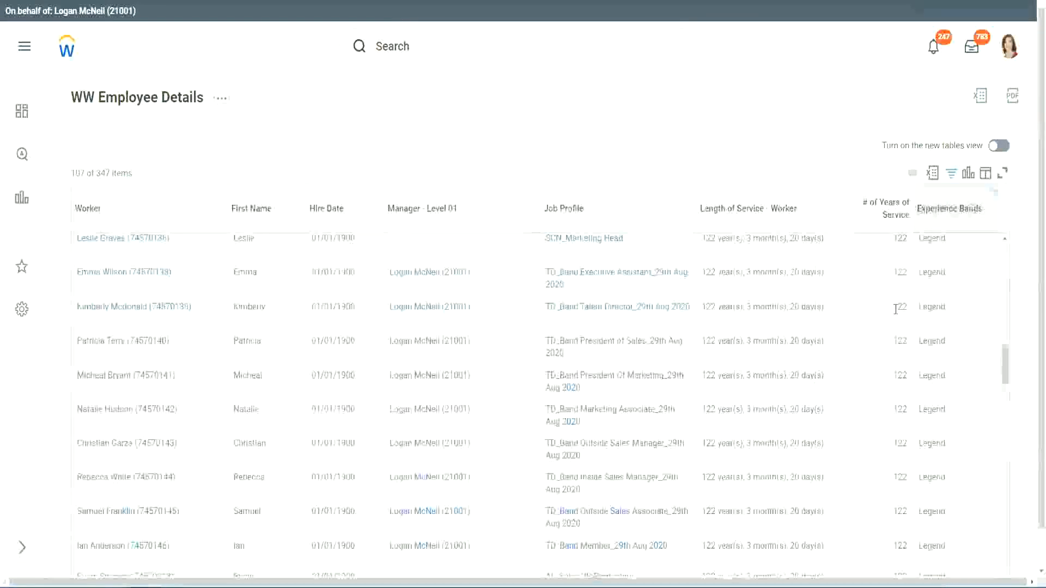
scroll(895, 309, down, 15)
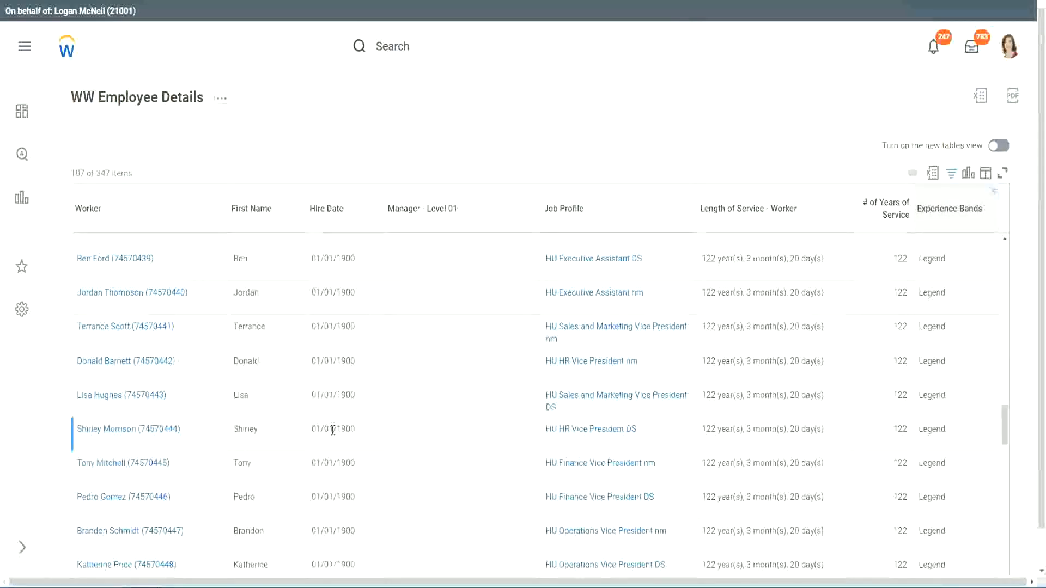
double_click(339, 425)
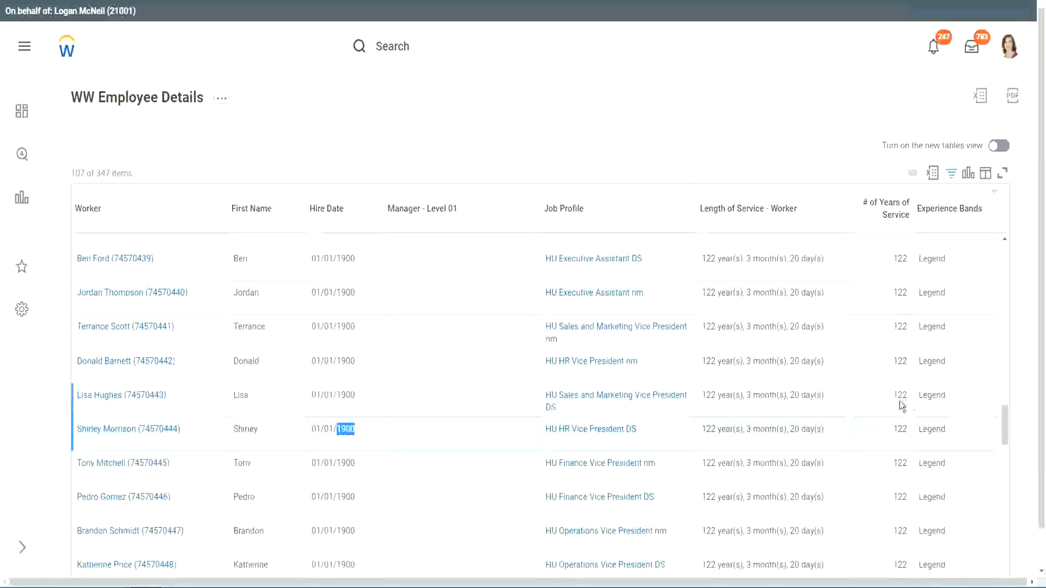
scroll(891, 410, down, 1)
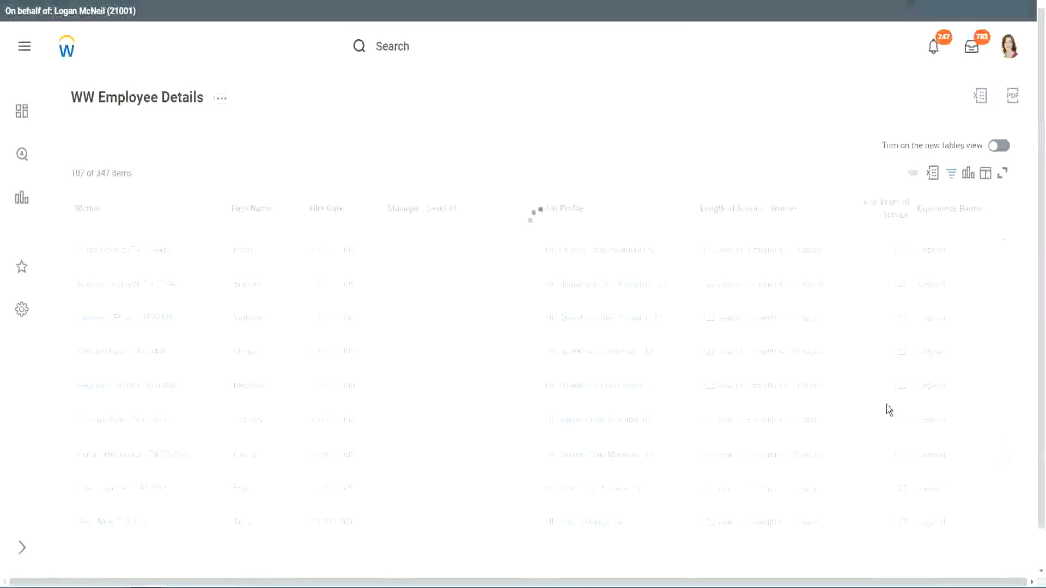
scroll(887, 405, down, 15)
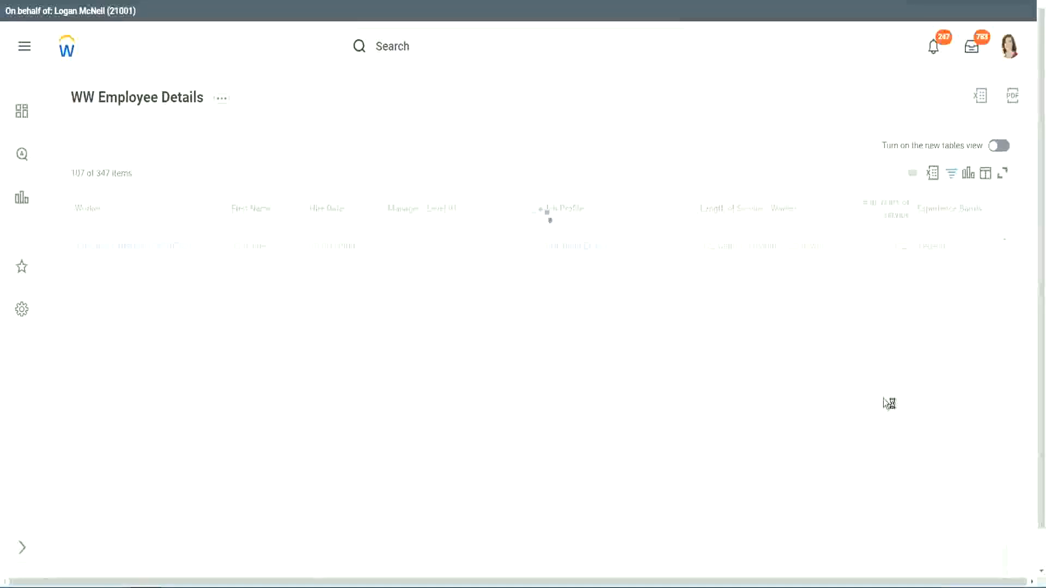
scroll(873, 361, down, 3)
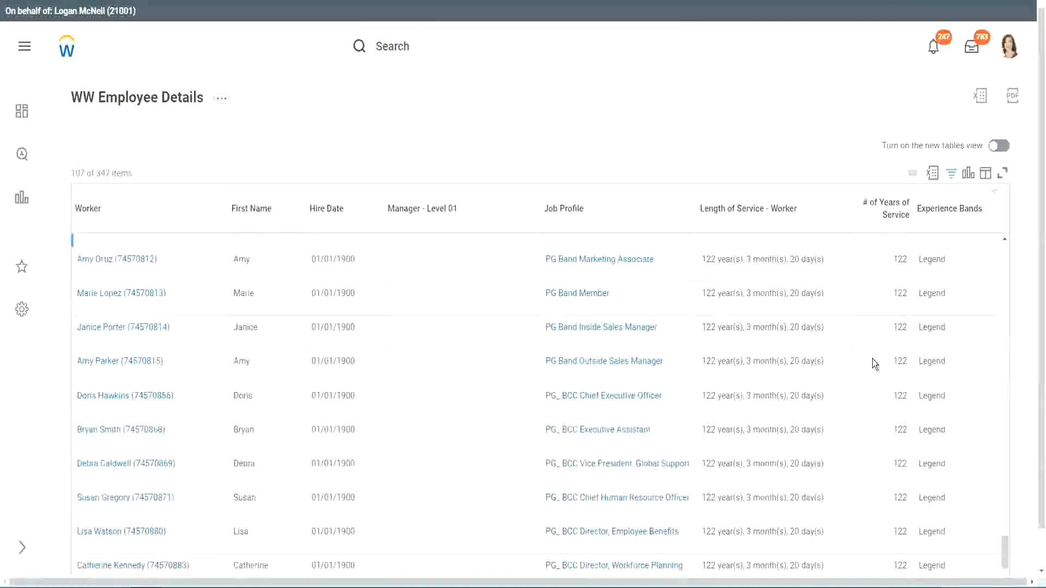
scroll(874, 362, down, 3)
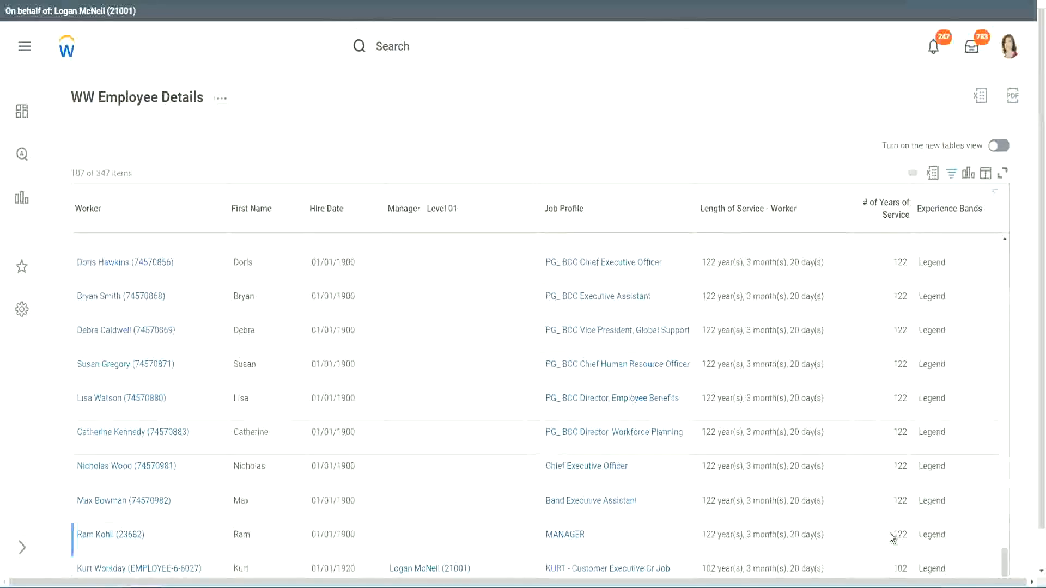
double_click(900, 567)
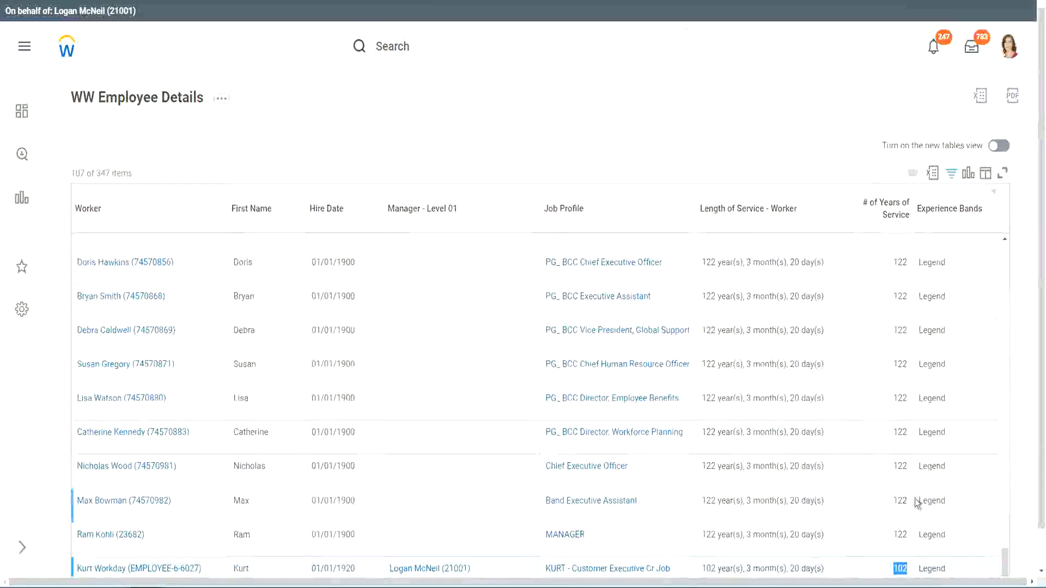
drag(903, 466, 909, 466)
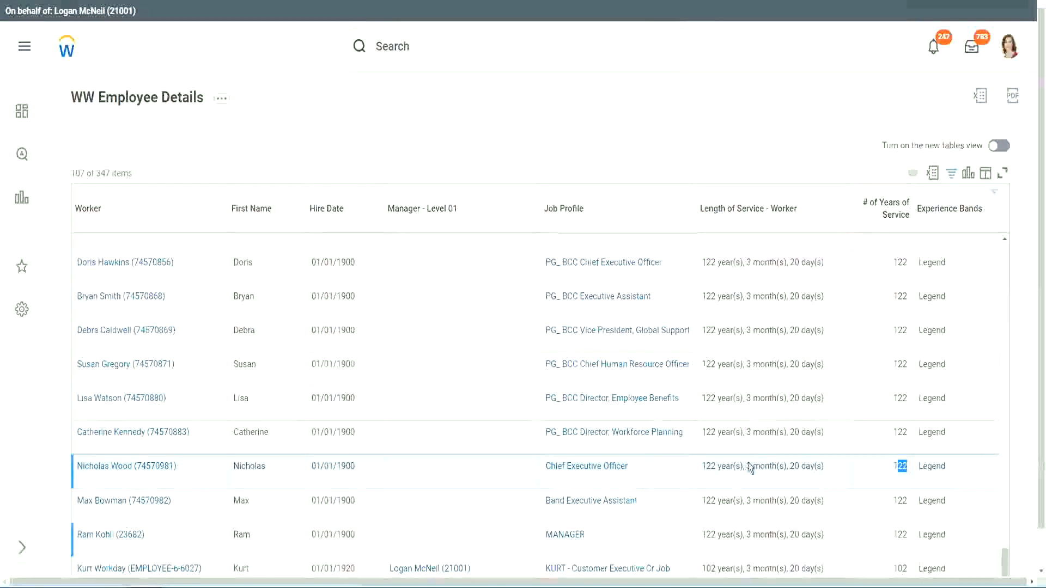
click(879, 434)
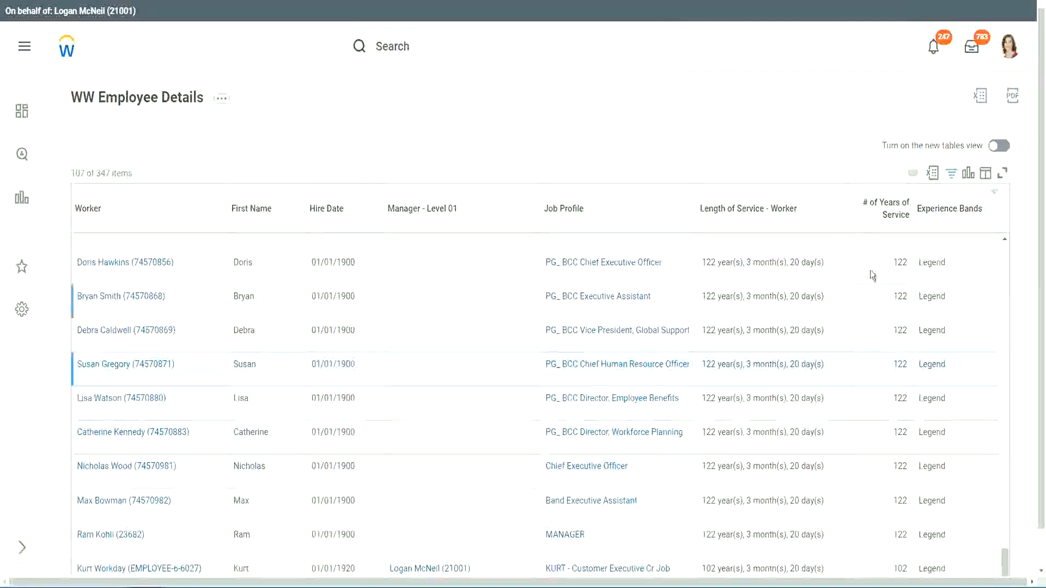
Step: Change the Experience Bands filter value to Experienced and apply it
click(956, 215)
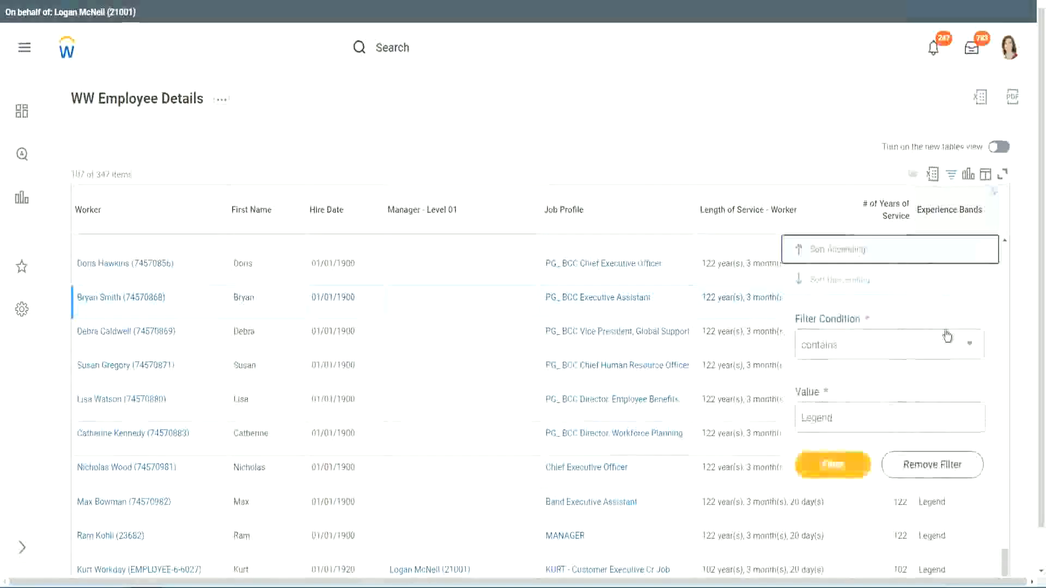
click(857, 422)
double_click(818, 418)
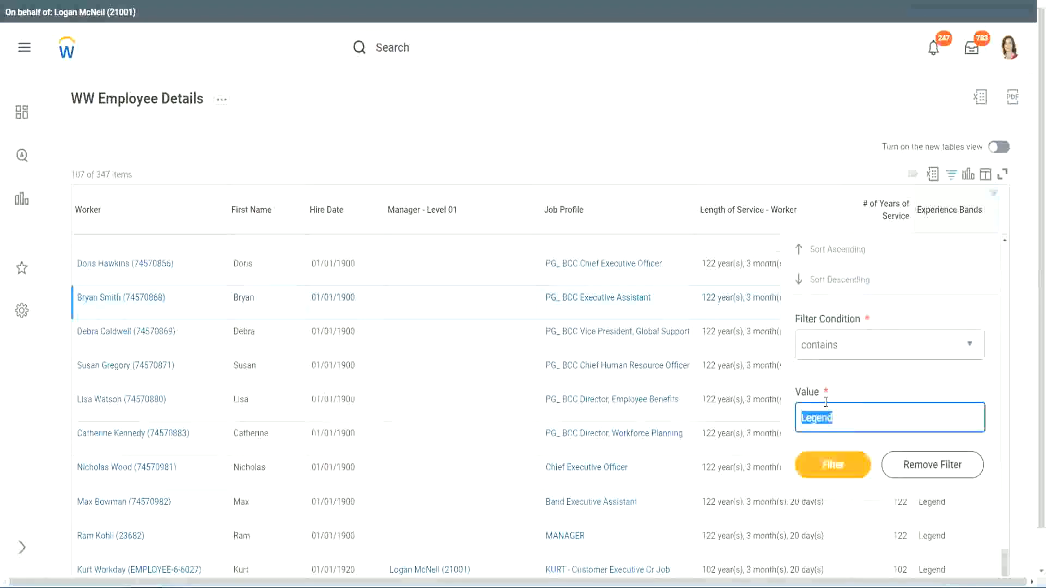
text(Ex)
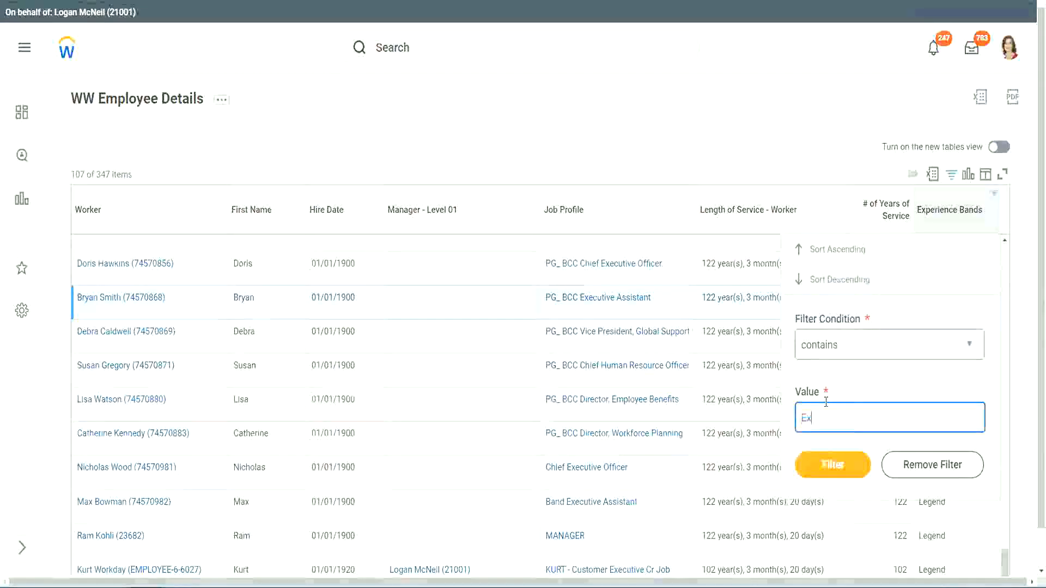
text(per)
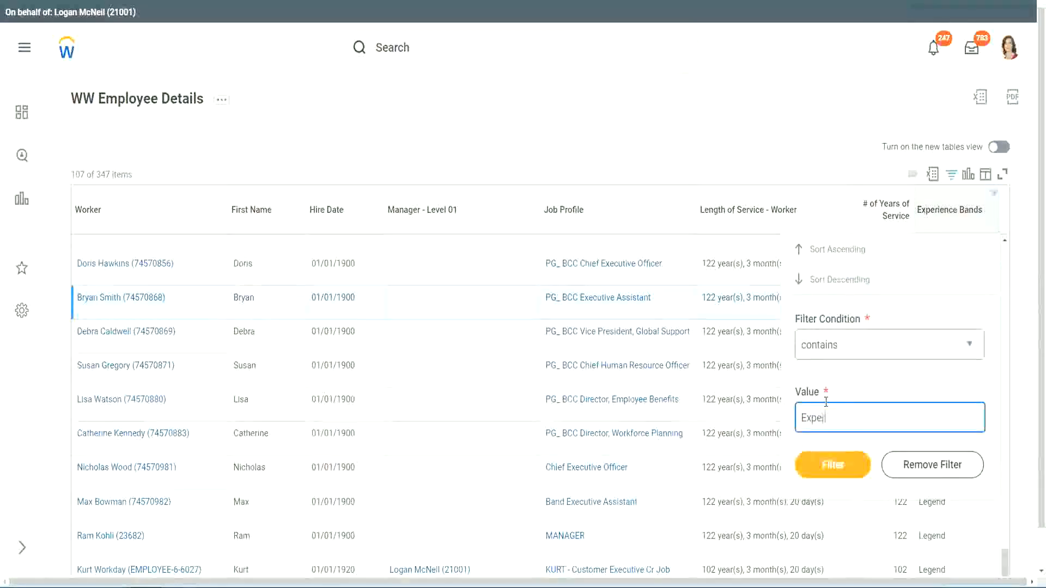
text(ienced)
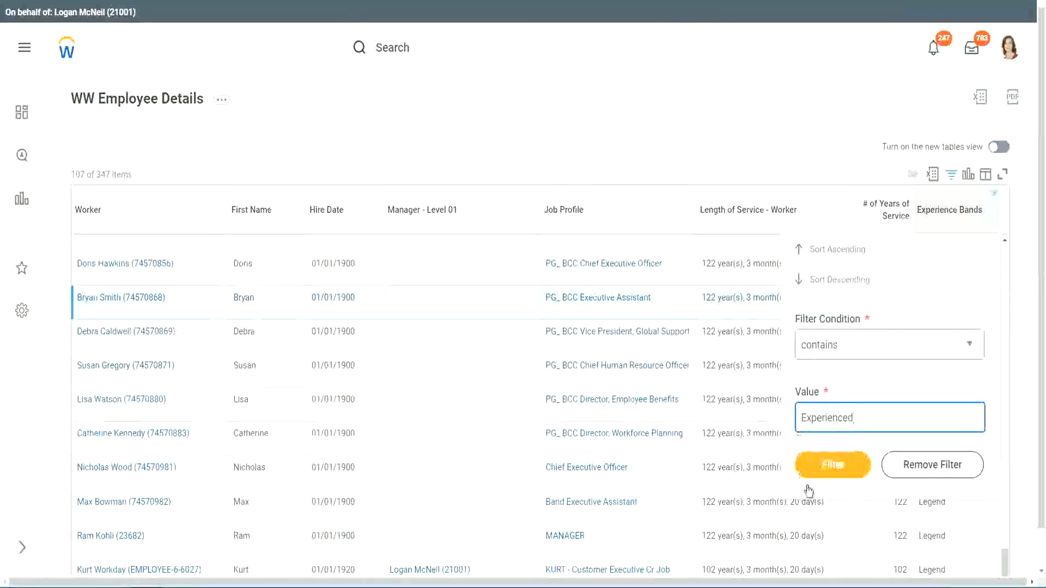
click(838, 463)
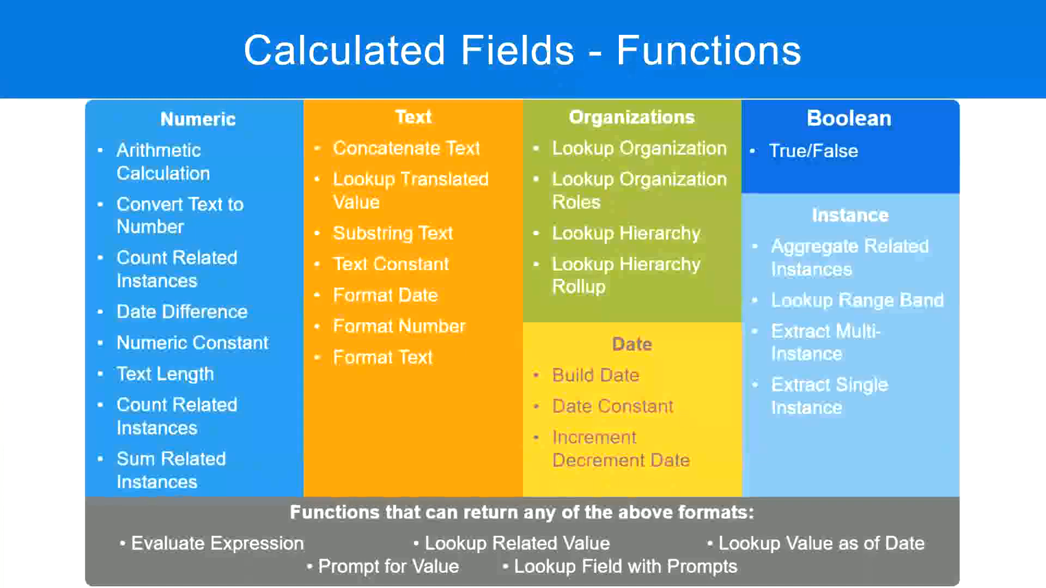
Step: Switch to the Notepad++ notes and check the years-of-service range defined for the Experienced band
key(alt+Tab)
click(97, 135)
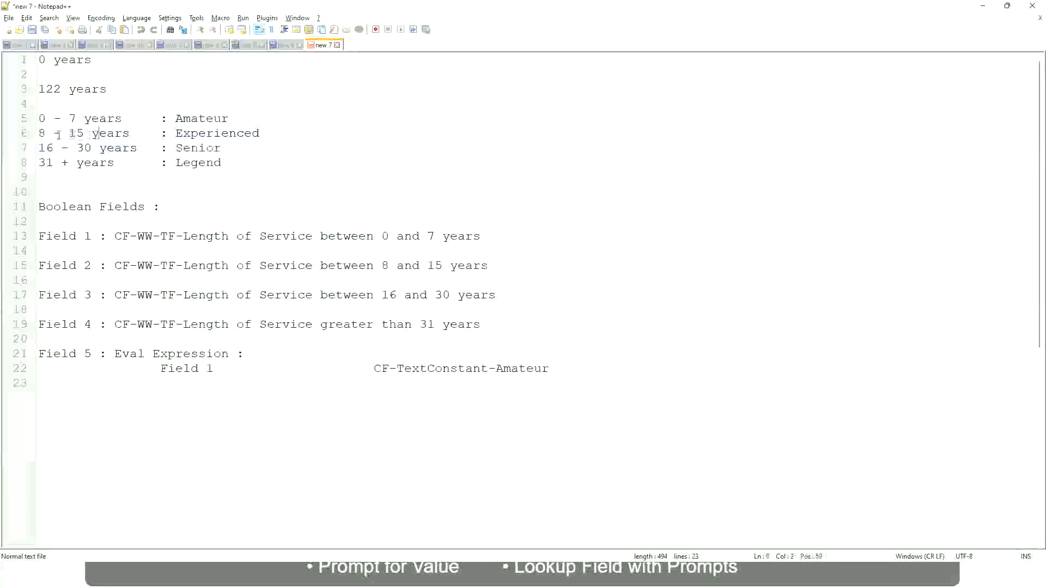
drag(46, 134, 85, 134)
click(86, 133)
click(121, 133)
Step: Switch back to the WW Employee Details output and check the Experienced rows' years of service against the 8 - 15 years range
key(alt+Tab)
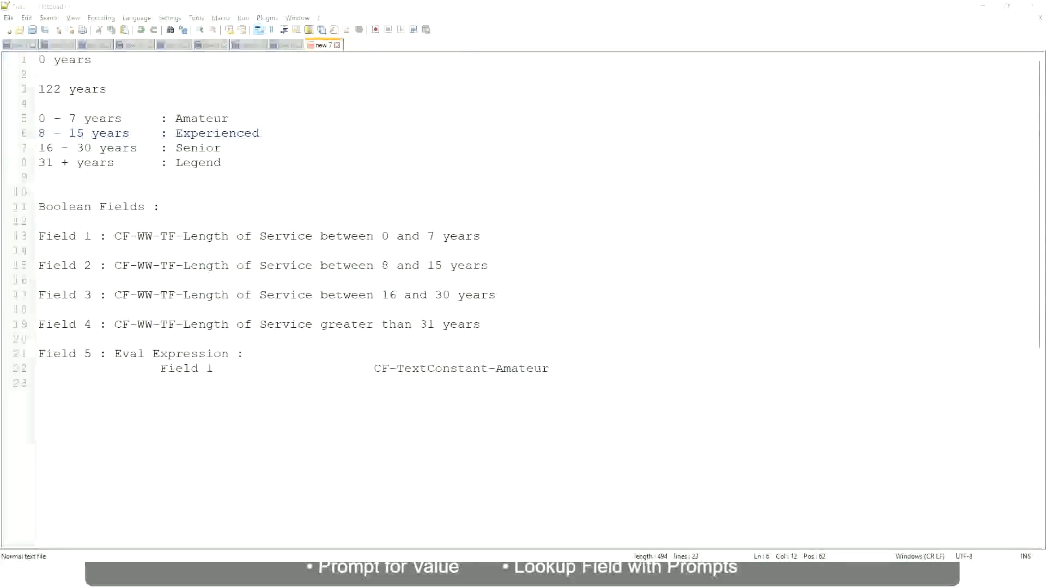
key(alt+Tab)
scroll(904, 399, down, 2)
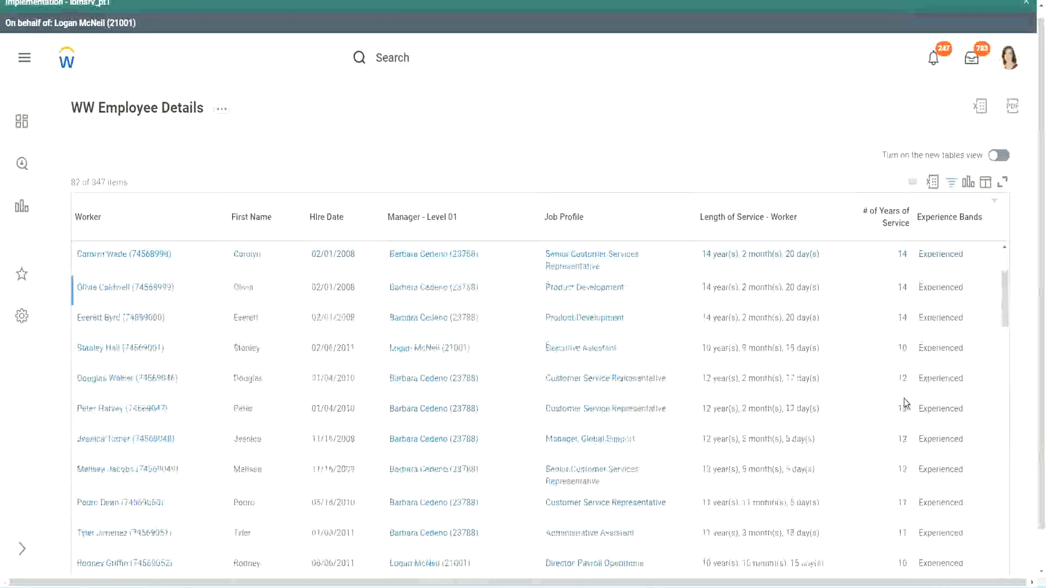
double_click(902, 287)
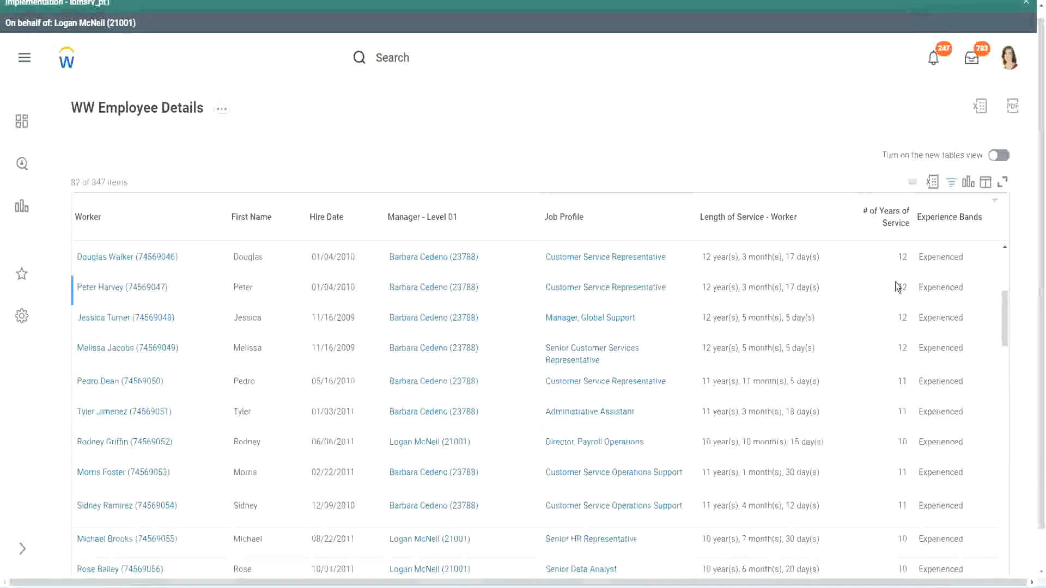
double_click(926, 287)
scroll(894, 437, down, 2)
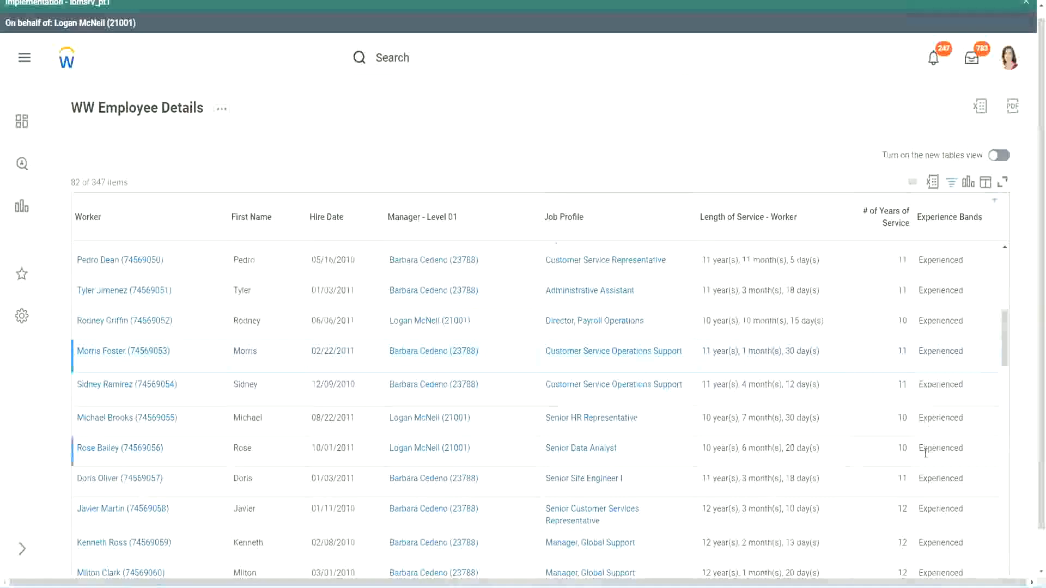
scroll(925, 453, down, 5)
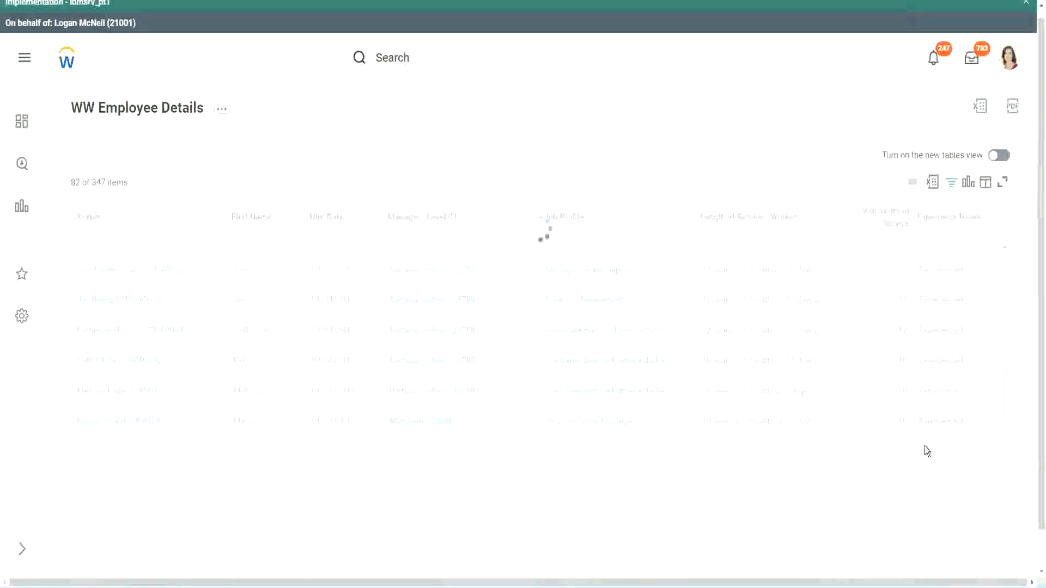